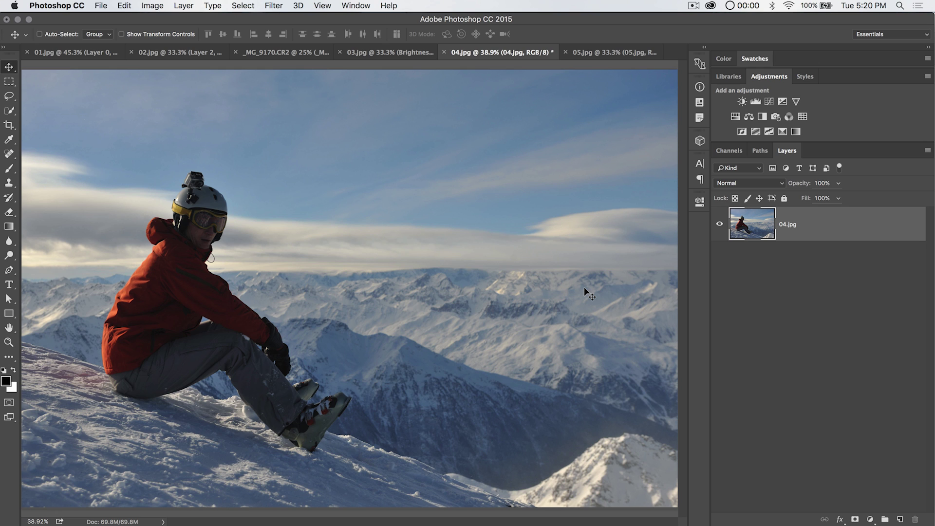
# Step: Browse the Image > Adjustments commands, then close the menus without choosing anything
pyautogui.click(153, 7)
pyautogui.moveTo(180, 39)
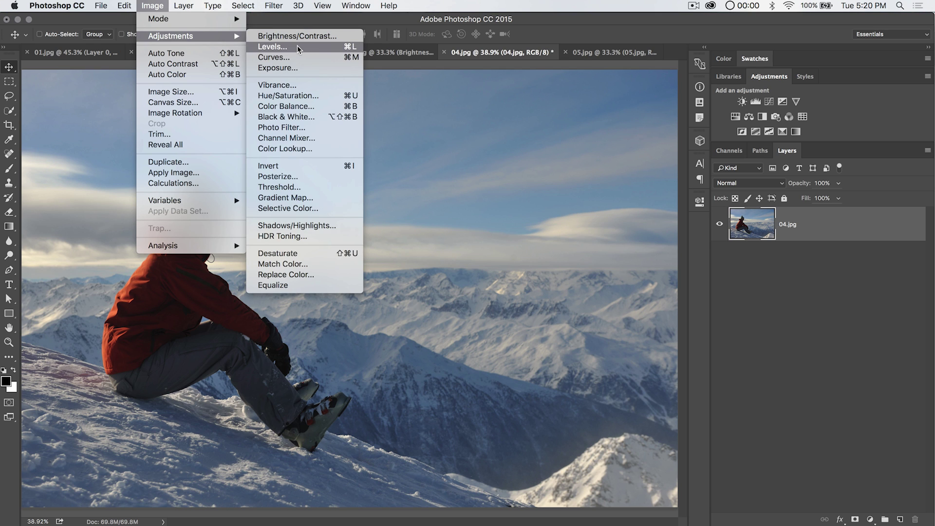
pyautogui.moveTo(211, 2)
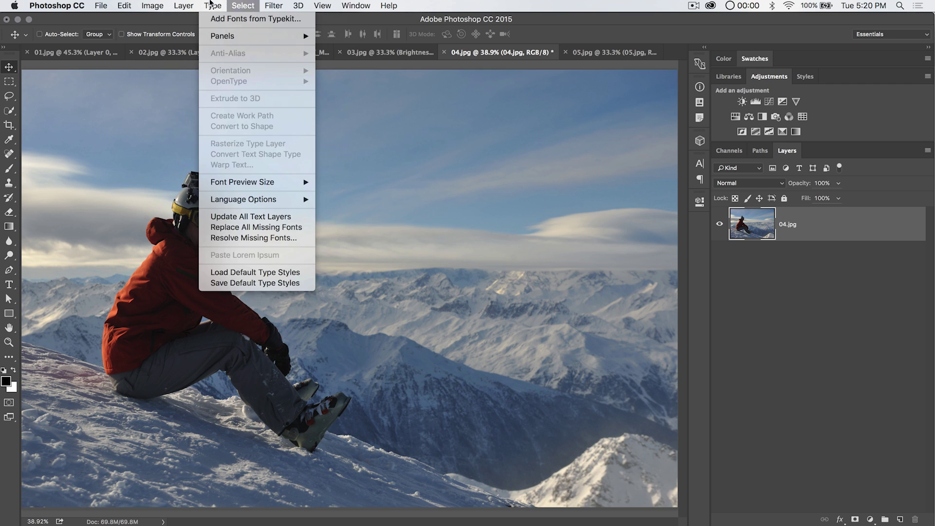
pyautogui.moveTo(184, 6)
pyautogui.moveTo(225, 146)
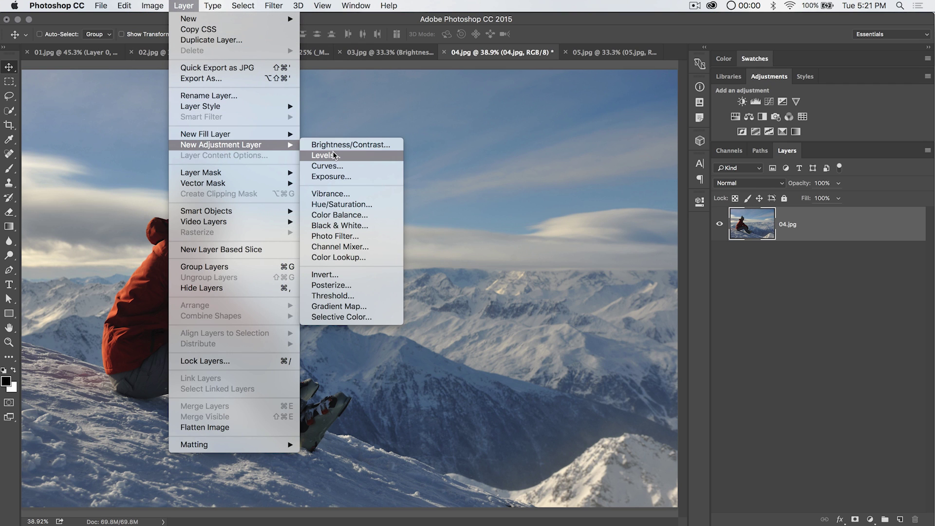
pyautogui.click(788, 319)
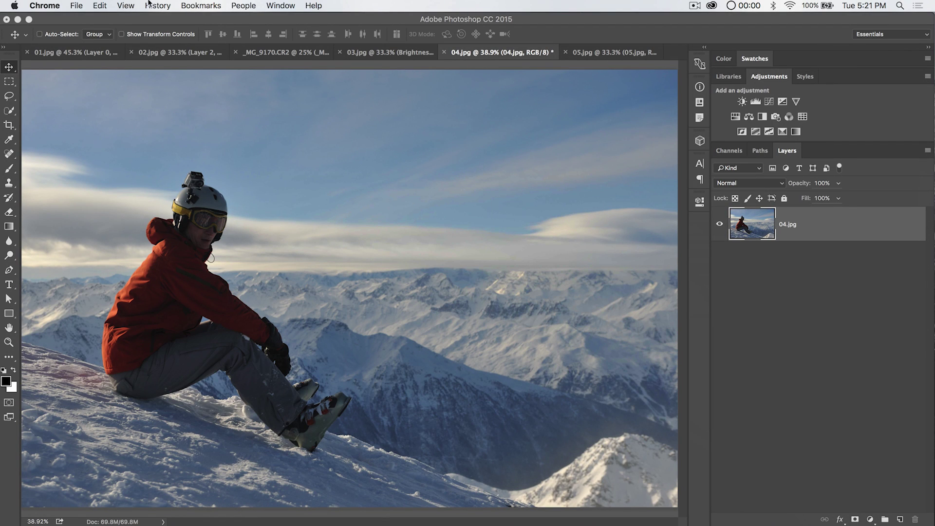
# Step: Open the Levels adjustment for 04.jpg and move the dialog aside
pyautogui.click(190, 102)
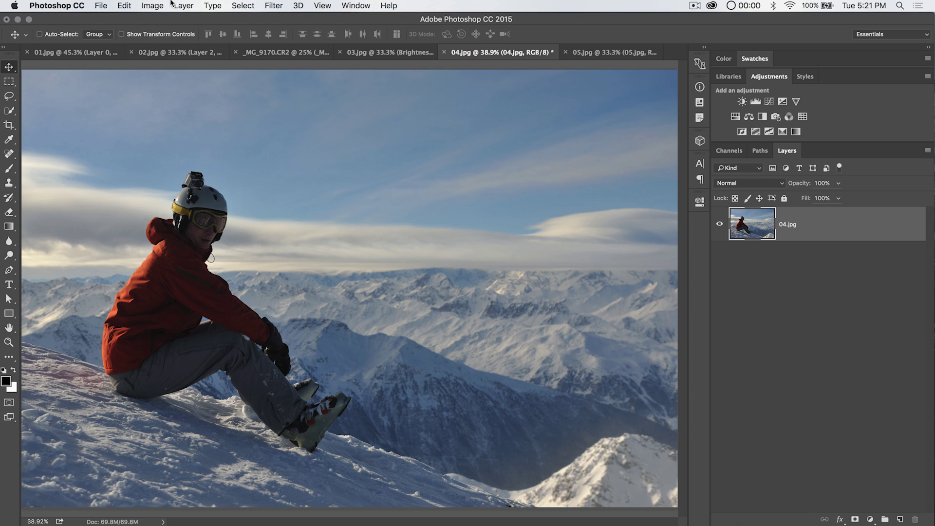
pyautogui.click(153, 6)
pyautogui.moveTo(175, 36)
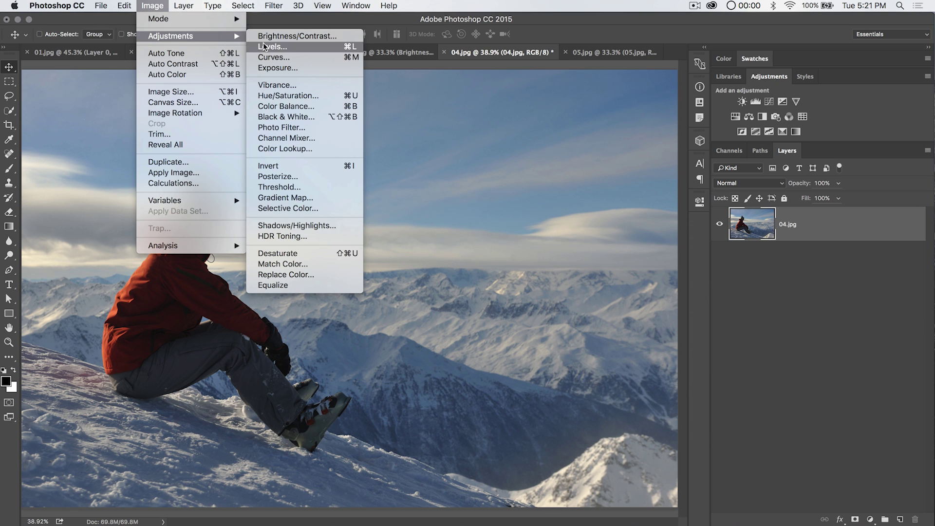
pyautogui.click(264, 47)
pyautogui.moveTo(460, 132); pyautogui.dragTo(297, 133)
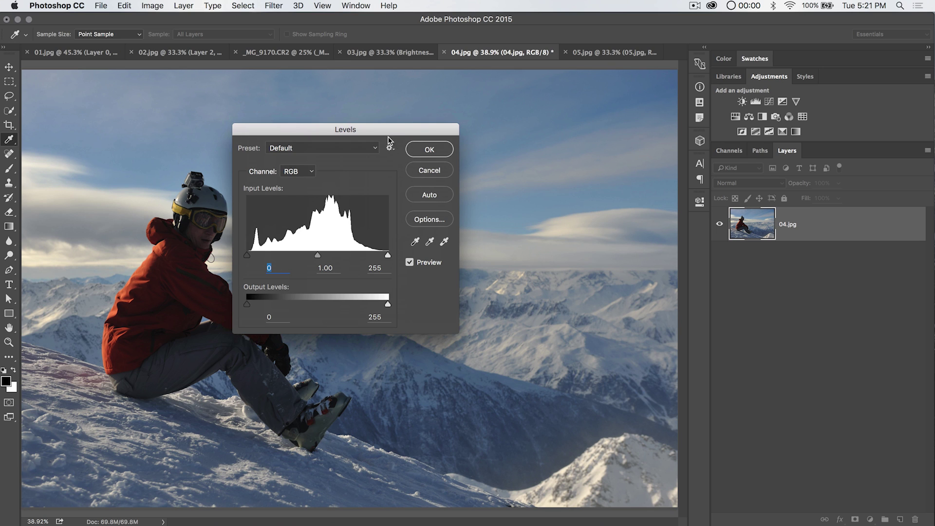
pyautogui.moveTo(384, 129); pyautogui.dragTo(519, 128)
# Step: Look through the Levels preset list and gear options, keeping the Default preset
pyautogui.click(456, 148)
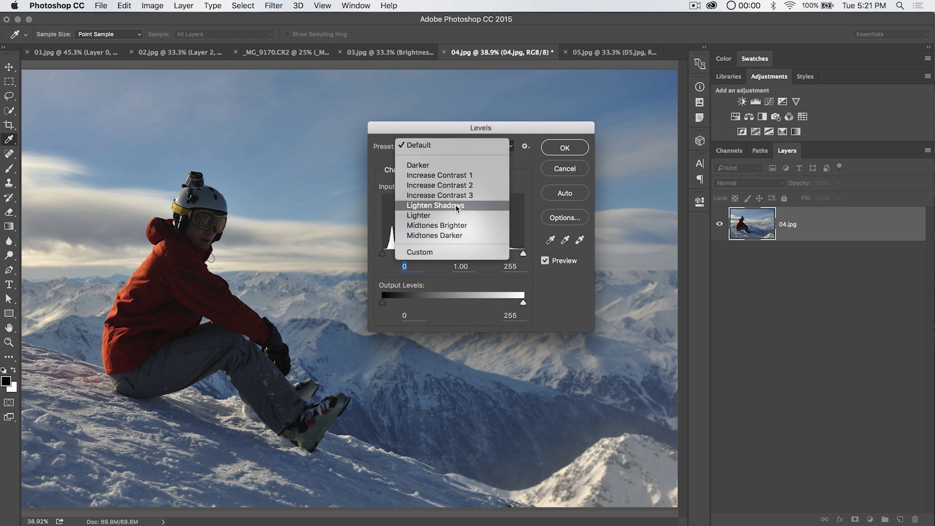
pyautogui.click(469, 146)
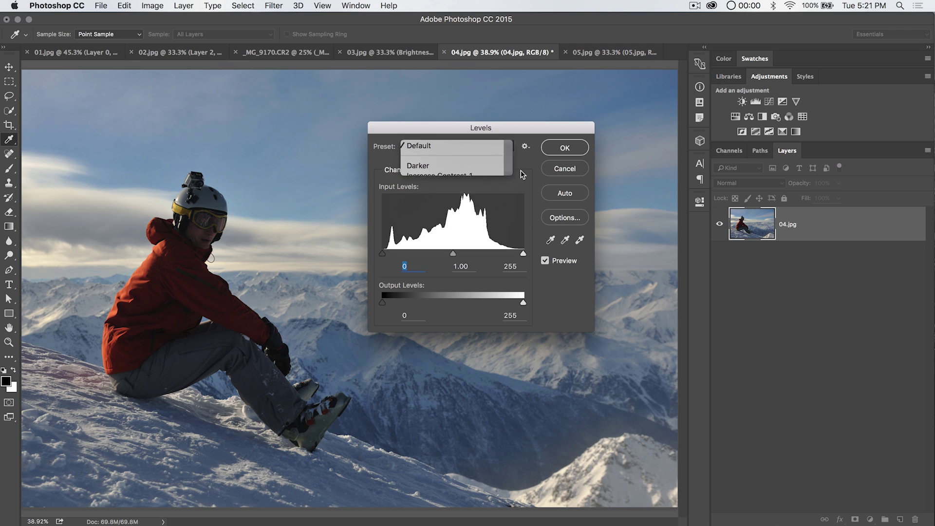
pyautogui.click(527, 147)
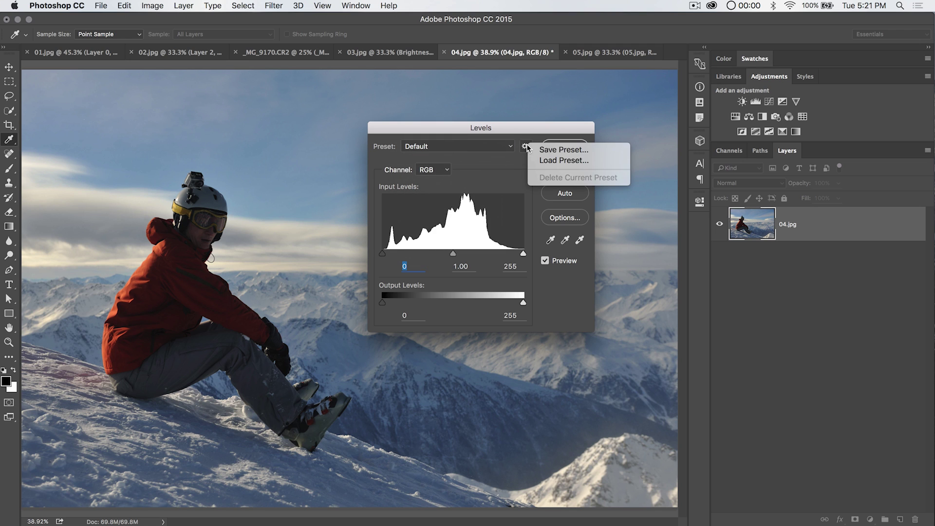
pyautogui.click(499, 164)
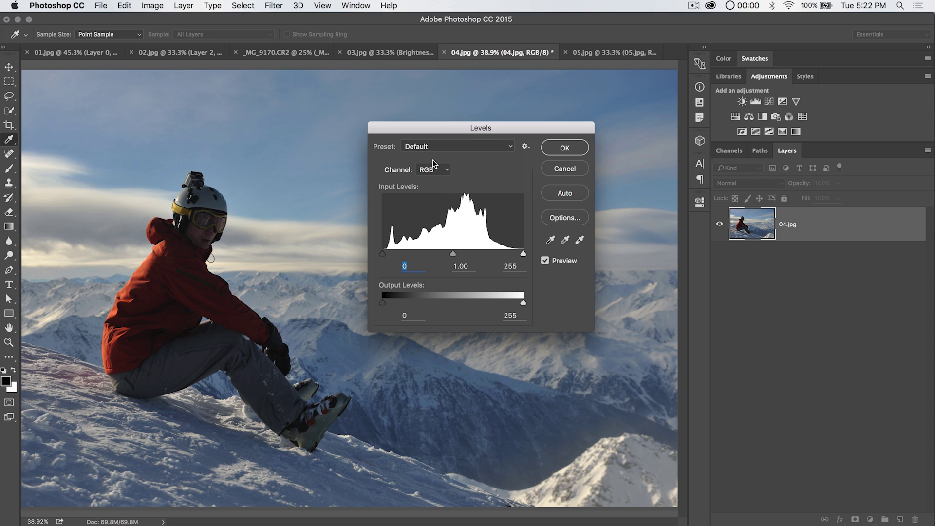
pyautogui.moveTo(488, 130); pyautogui.dragTo(426, 129)
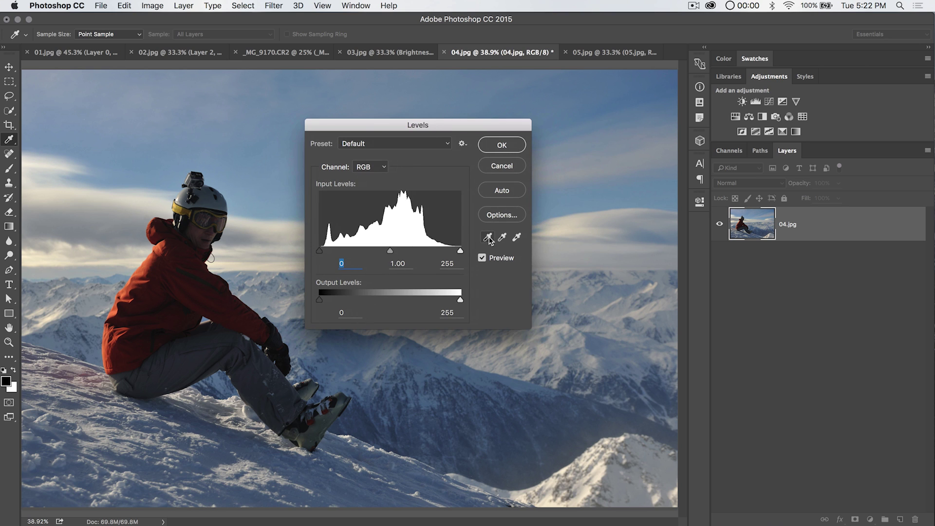
# Step: Apply Auto levels, then Alt-reset the input levels to 0, 1.00 and 255
pyautogui.click(503, 191)
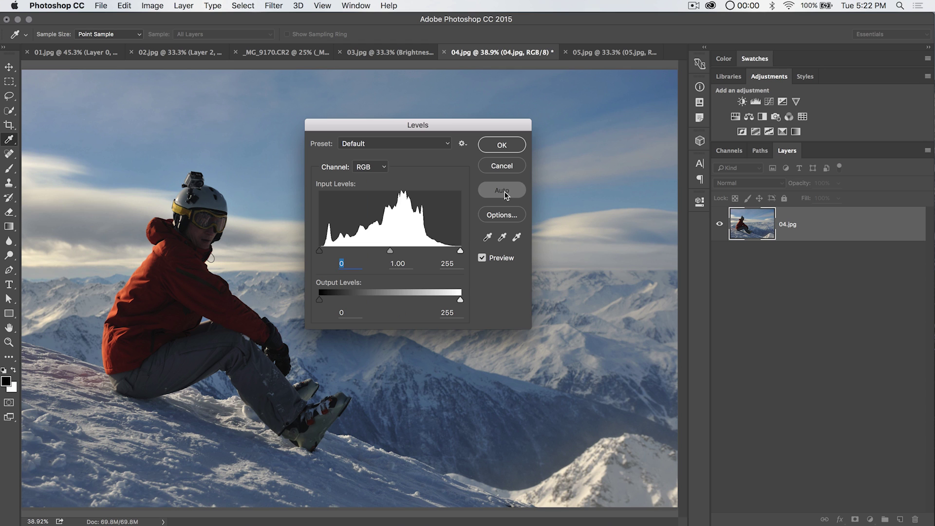
pyautogui.moveTo(434, 129); pyautogui.dragTo(506, 167)
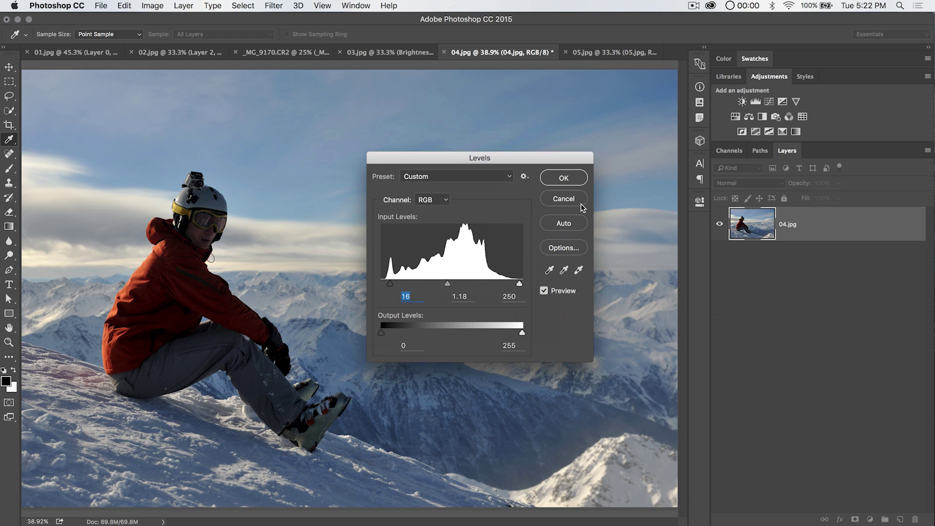
pyautogui.press('alt')
pyautogui.keyDown('alt'); pyautogui.click(564, 200); pyautogui.keyUp('alt')
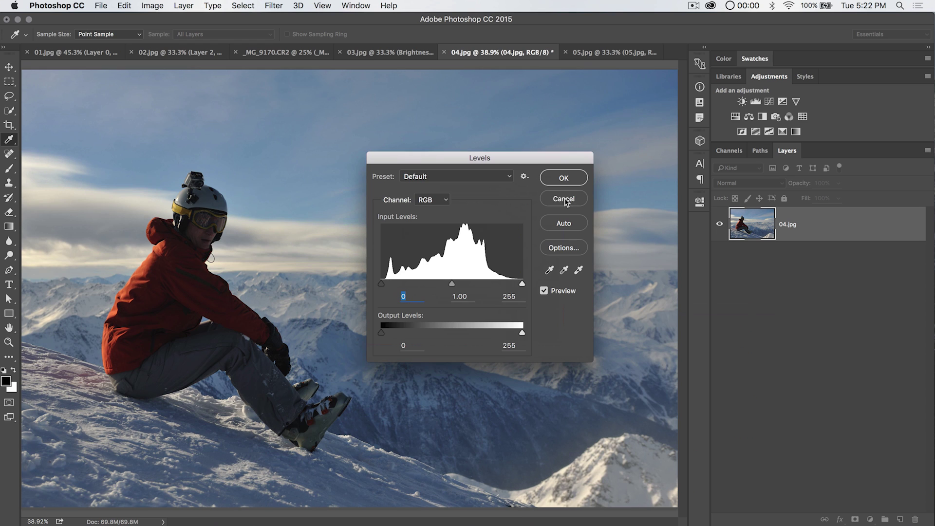
pyautogui.moveTo(435, 156); pyautogui.dragTo(337, 111)
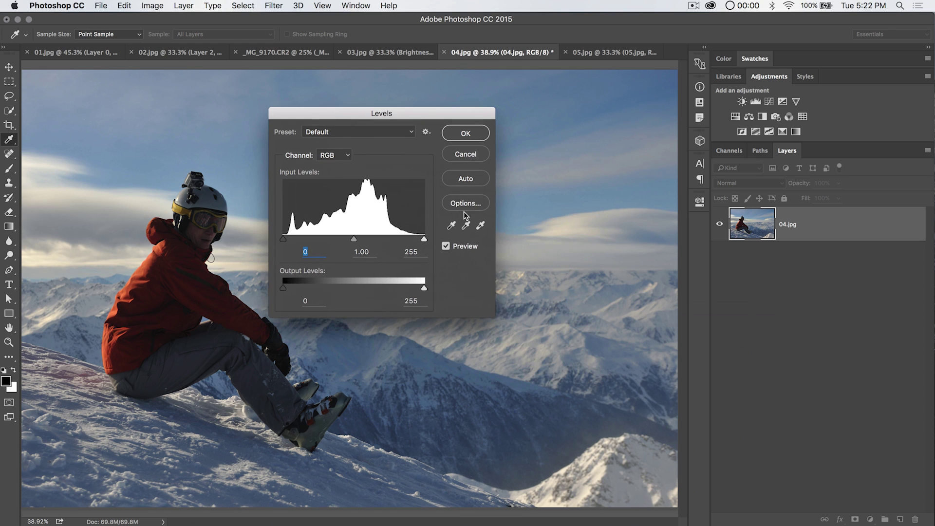
pyautogui.click(466, 203)
pyautogui.moveTo(735, 186); pyautogui.dragTo(528, 165)
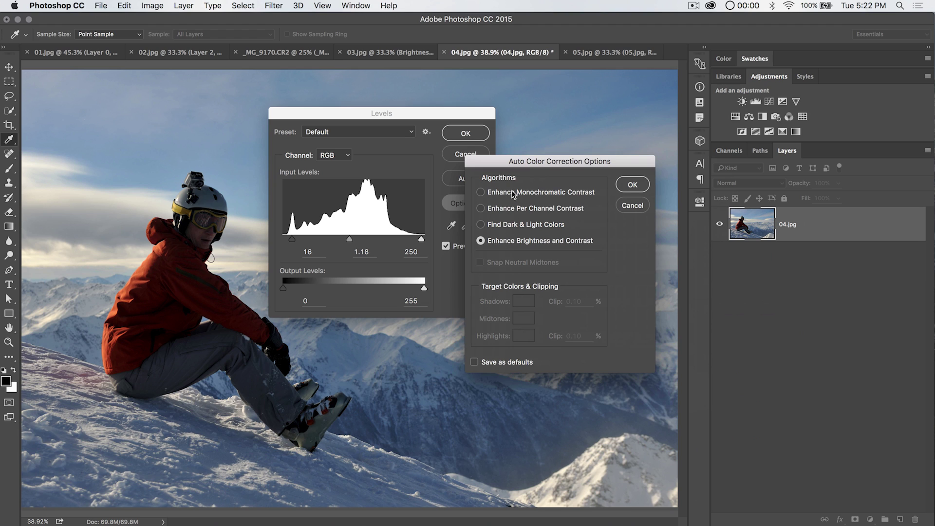
pyautogui.click(518, 227)
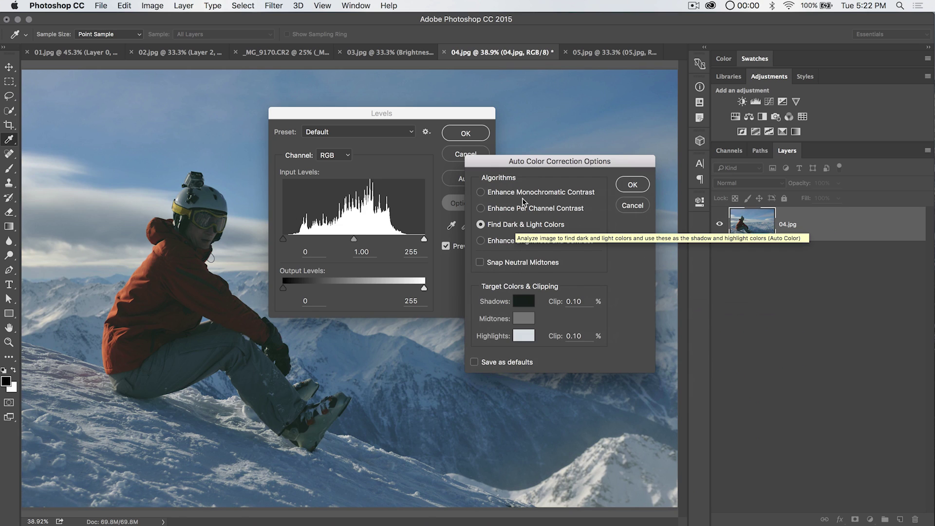
pyautogui.moveTo(540, 163); pyautogui.dragTo(709, 148)
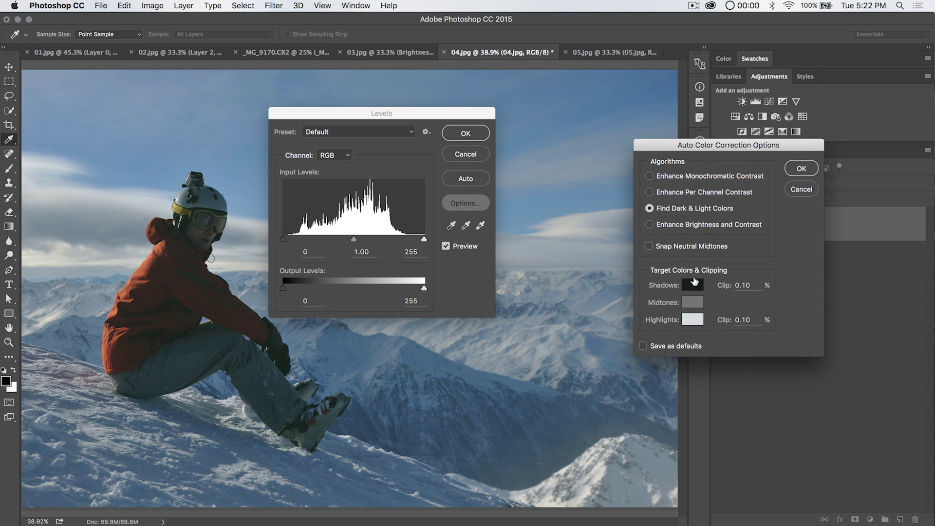
pyautogui.click(693, 285)
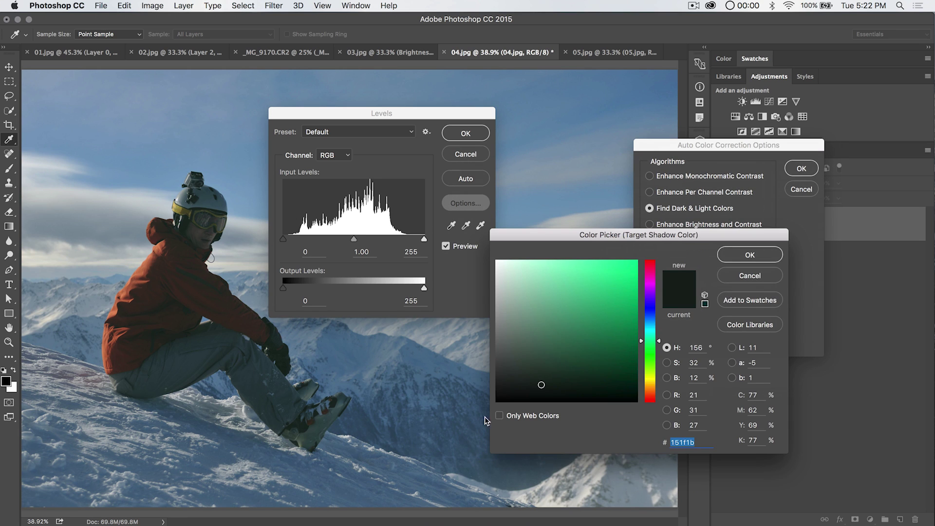
pyautogui.click(368, 423)
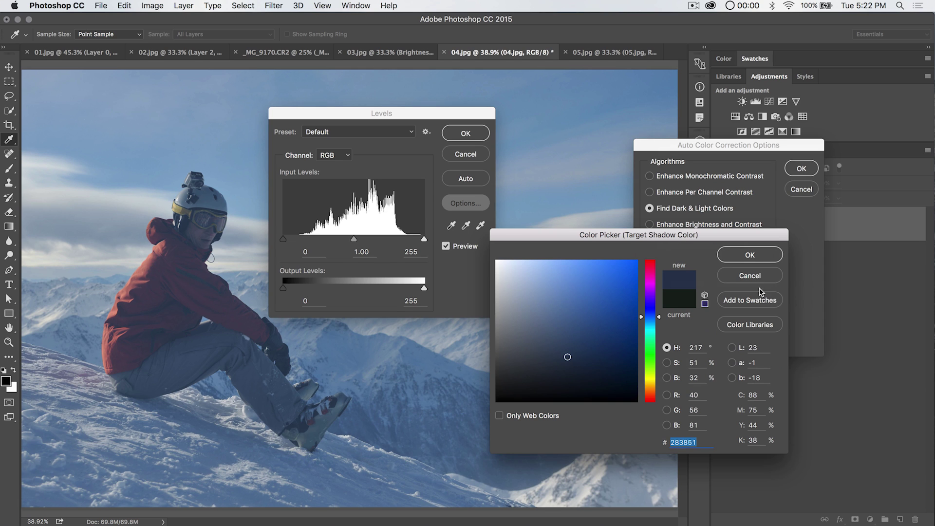
pyautogui.click(749, 255)
pyautogui.click(693, 319)
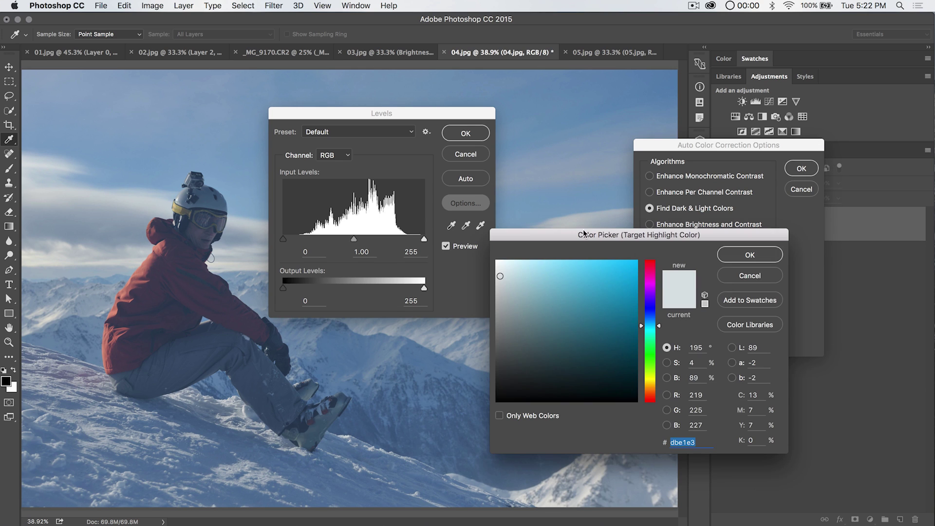
pyautogui.click(574, 216)
pyautogui.click(750, 255)
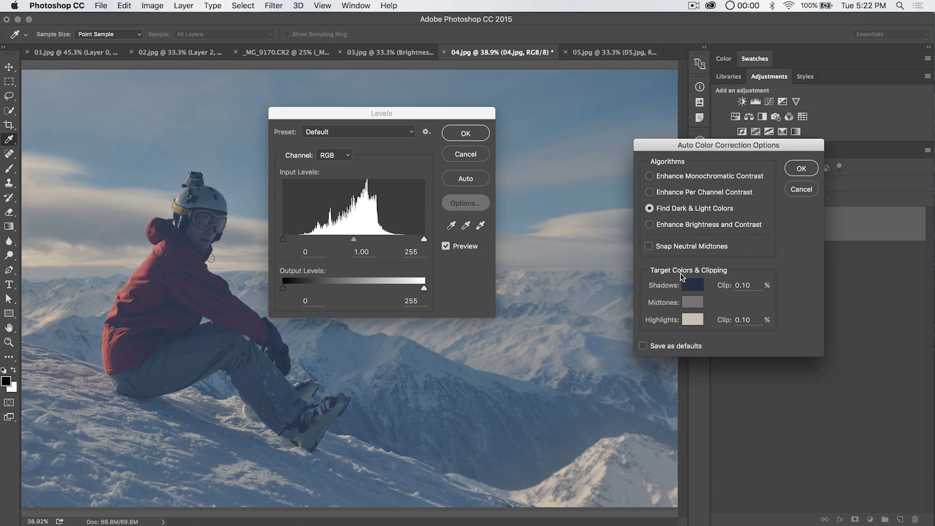
pyautogui.click(693, 303)
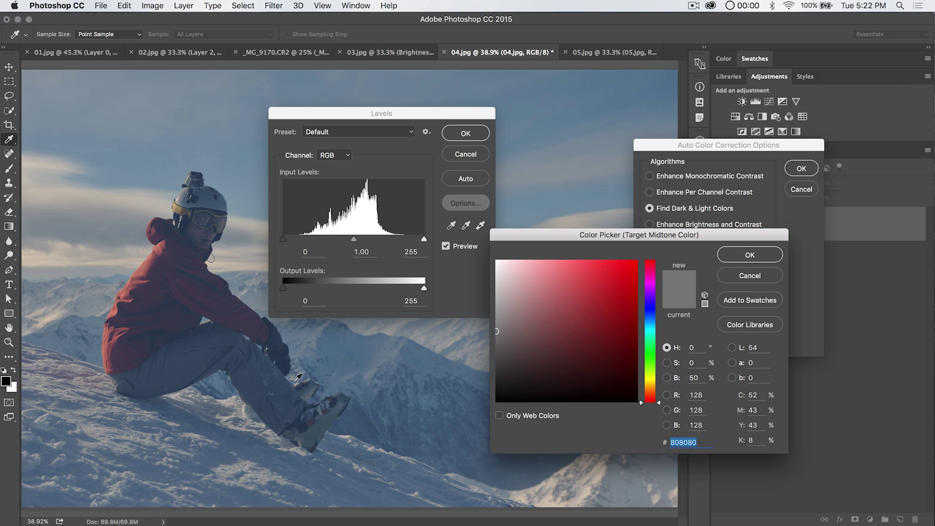
pyautogui.click(108, 336)
pyautogui.click(750, 258)
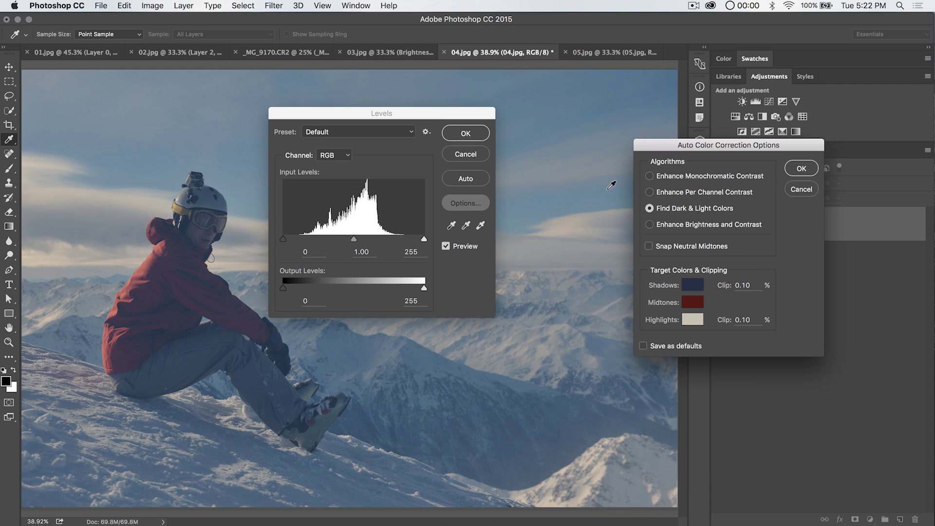
pyautogui.moveTo(733, 148); pyautogui.dragTo(516, 203)
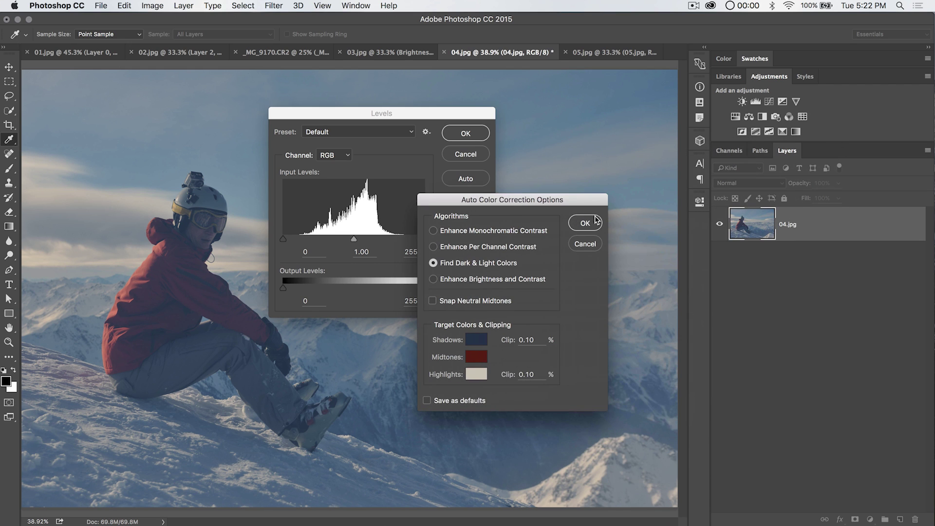
pyautogui.click(587, 244)
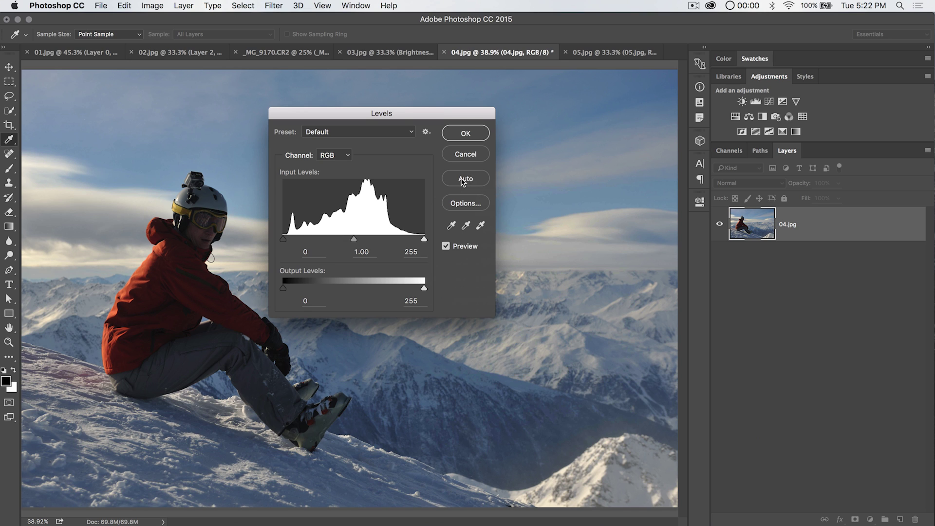
# Step: Close the Levels dialog so the correction is applied to 04.jpg
pyautogui.moveTo(407, 115); pyautogui.dragTo(483, 156)
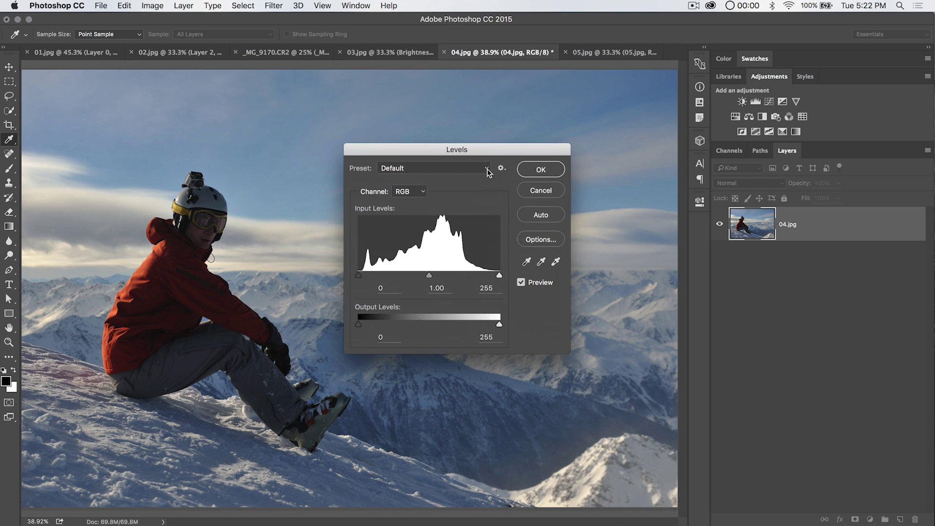
pyautogui.click(542, 169)
# Step: Create a Levels 1 adjustment layer and enlarge its Properties panel over the photo
pyautogui.press('v')
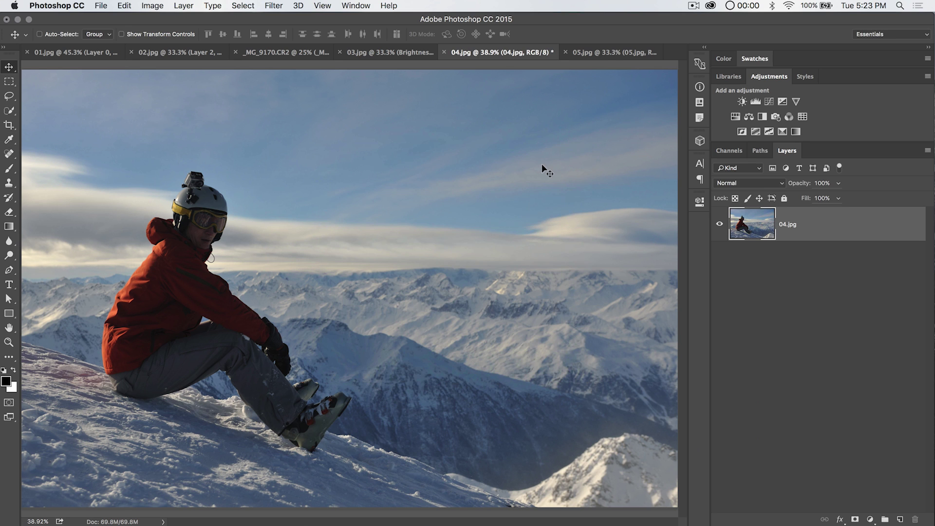
pyautogui.click(188, 5)
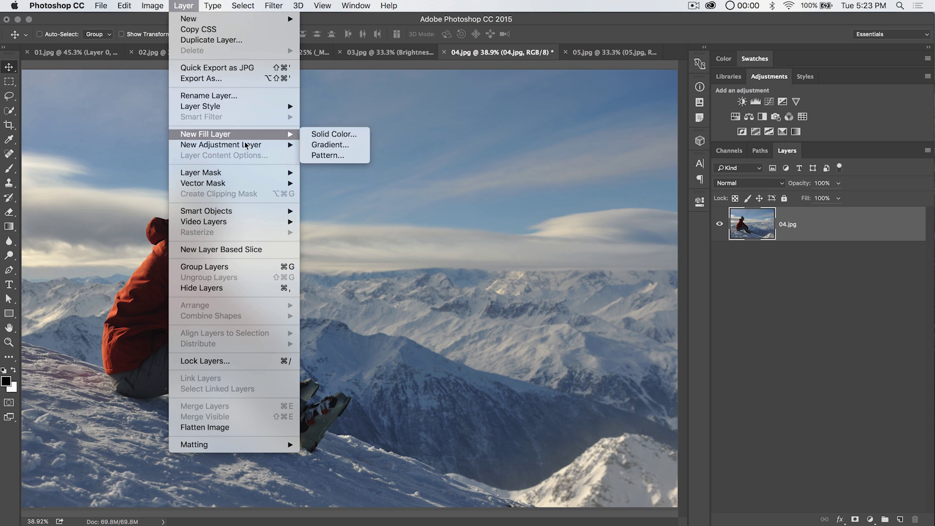
pyautogui.moveTo(251, 144)
pyautogui.click(341, 155)
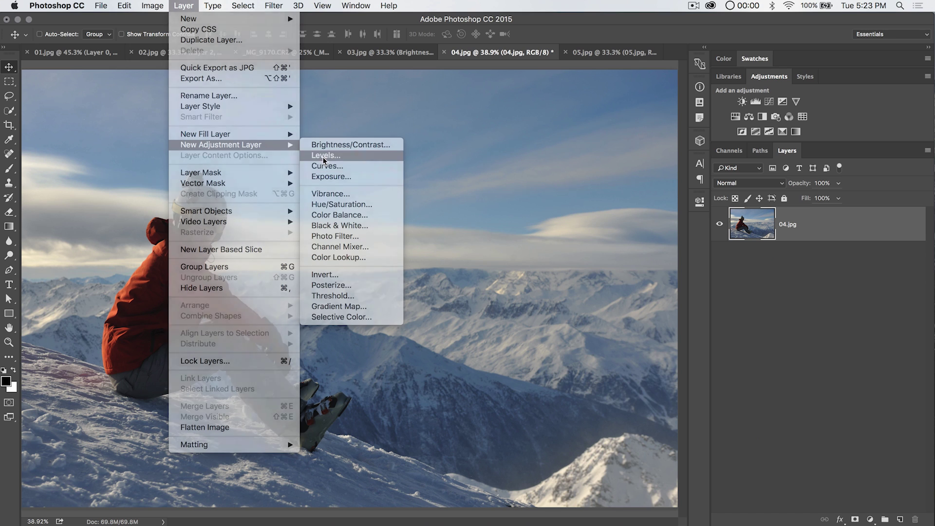
pyautogui.click(489, 220)
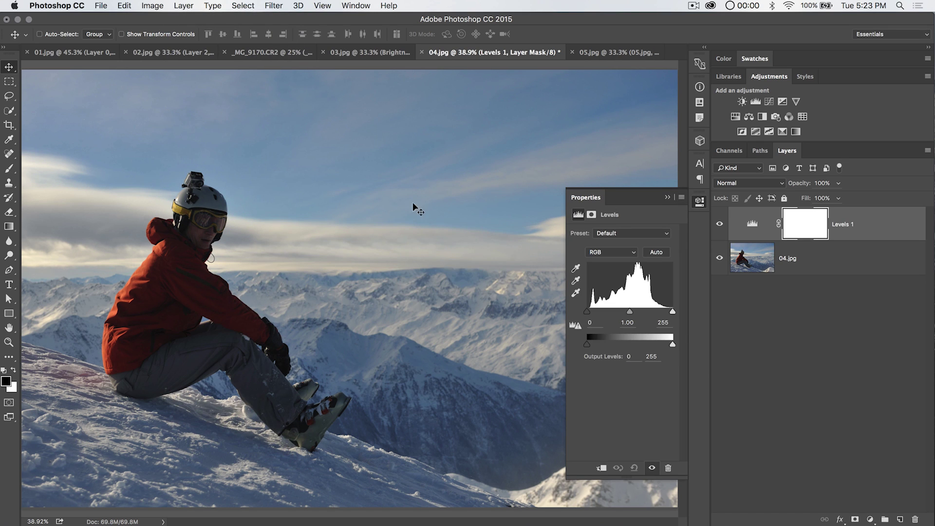
pyautogui.moveTo(643, 200); pyautogui.dragTo(395, 97)
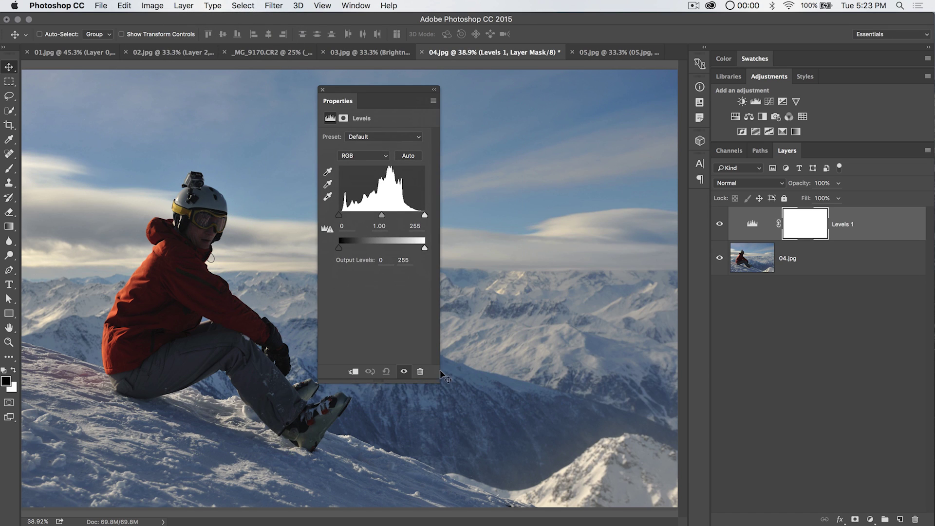
pyautogui.moveTo(433, 376); pyautogui.dragTo(573, 292)
pyautogui.moveTo(459, 98); pyautogui.dragTo(508, 156)
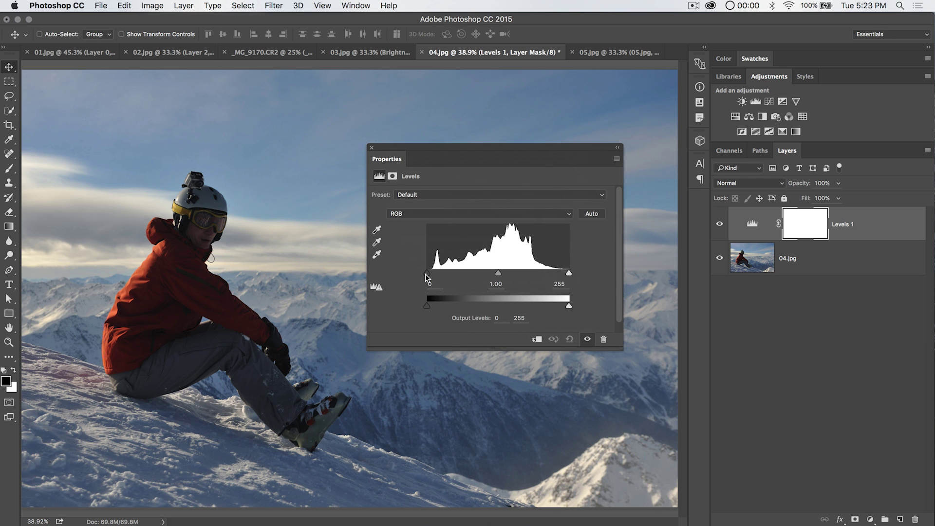
# Step: Try black input 58 and white input 177, then reset them to 0 and 255
pyautogui.moveTo(429, 274); pyautogui.dragTo(459, 274)
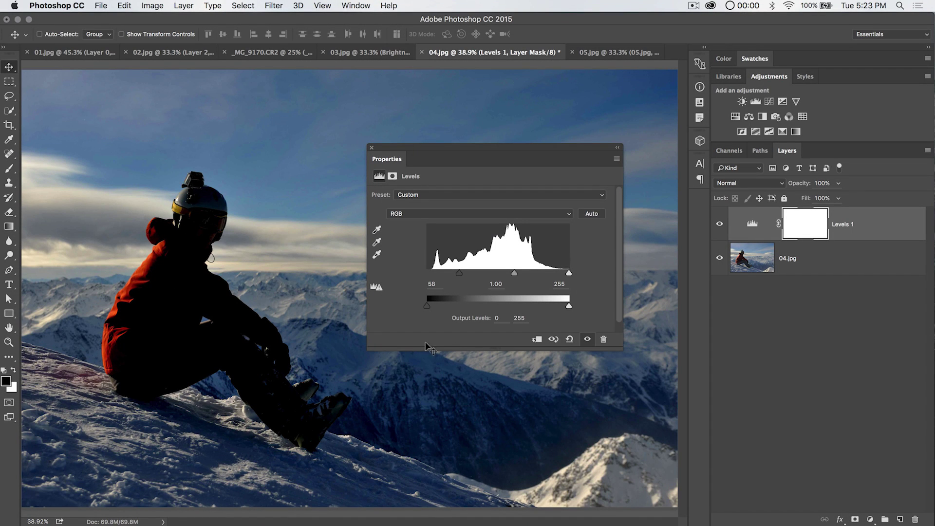
pyautogui.moveTo(569, 273); pyautogui.dragTo(526, 273)
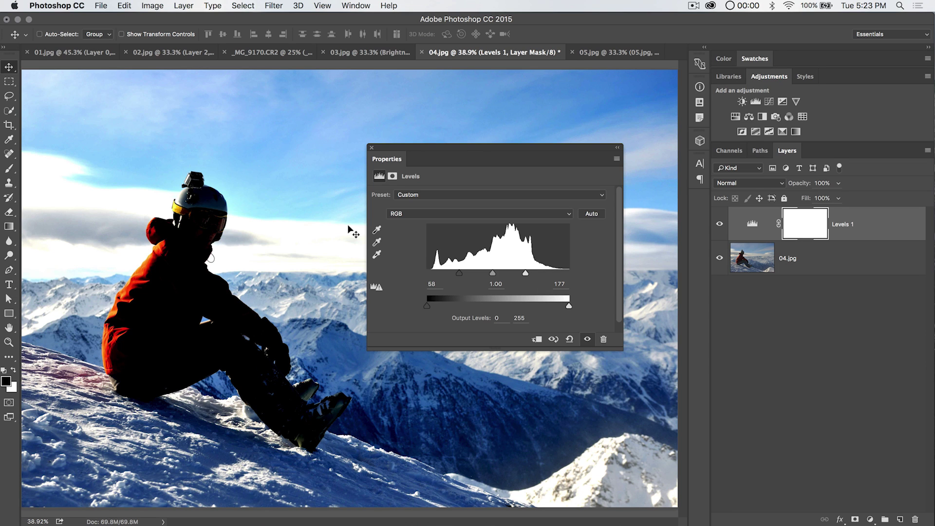
pyautogui.moveTo(457, 152); pyautogui.dragTo(445, 100)
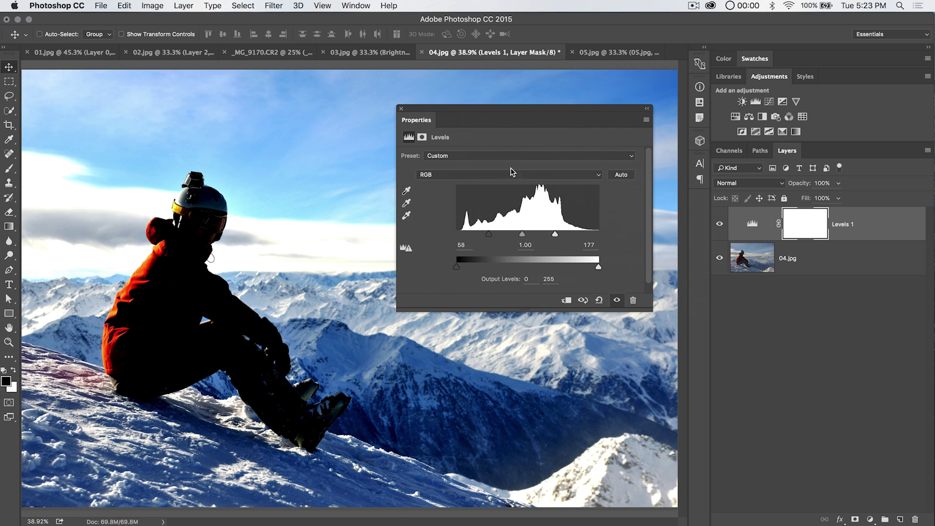
pyautogui.moveTo(530, 110); pyautogui.dragTo(530, 206)
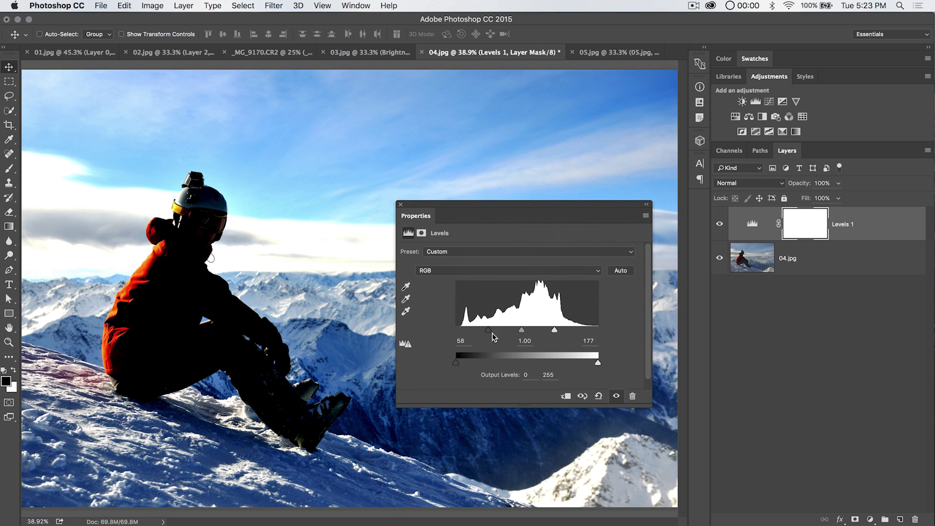
pyautogui.moveTo(491, 331); pyautogui.dragTo(440, 335)
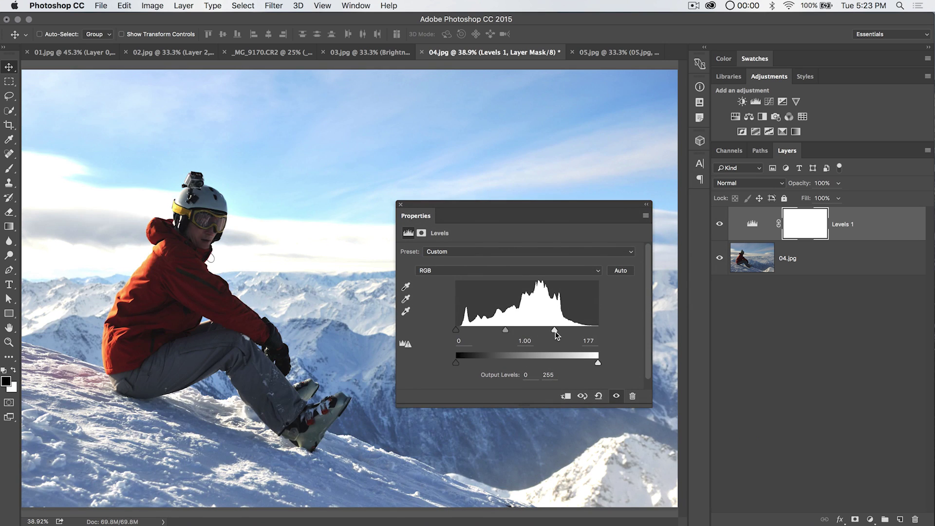
pyautogui.moveTo(556, 332); pyautogui.dragTo(635, 335)
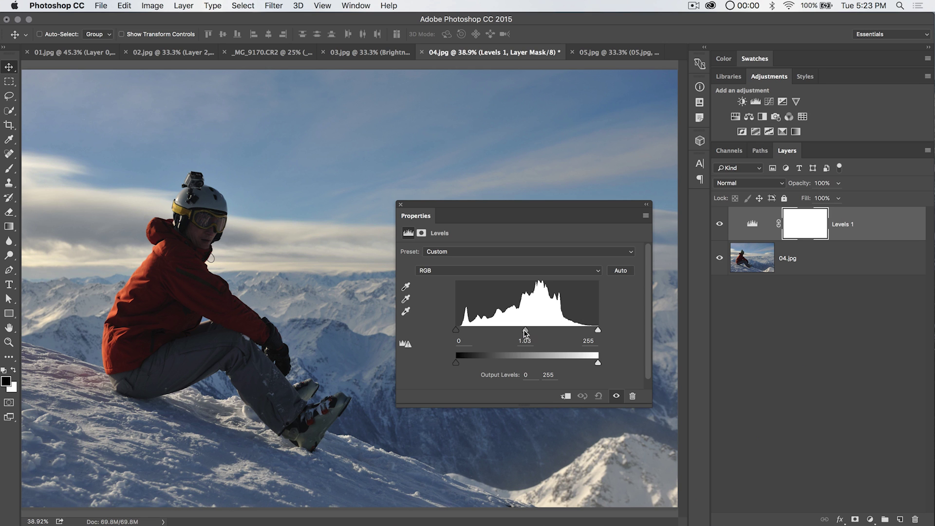
# Step: Try brightening and darkening the Levels 1 midtones, then select the midtone value
pyautogui.moveTo(525, 330); pyautogui.dragTo(498, 330)
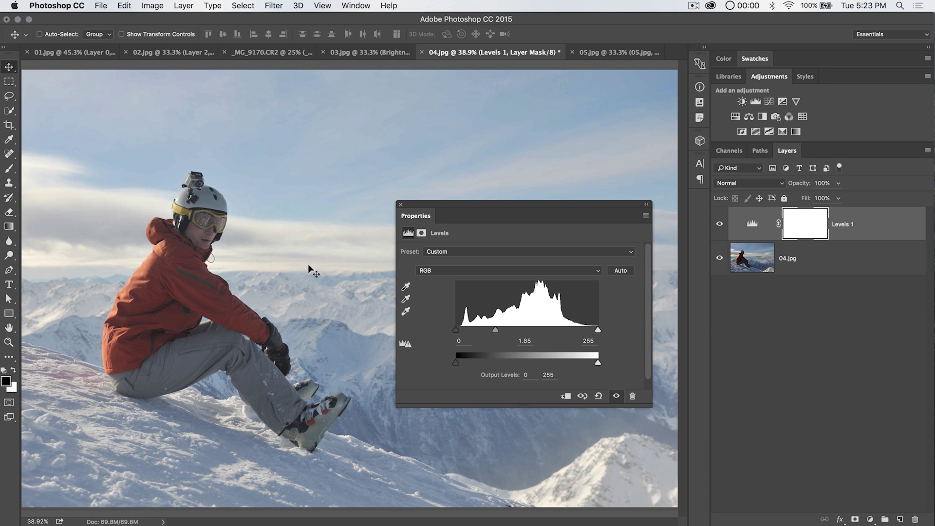
pyautogui.moveTo(495, 330); pyautogui.dragTo(546, 332)
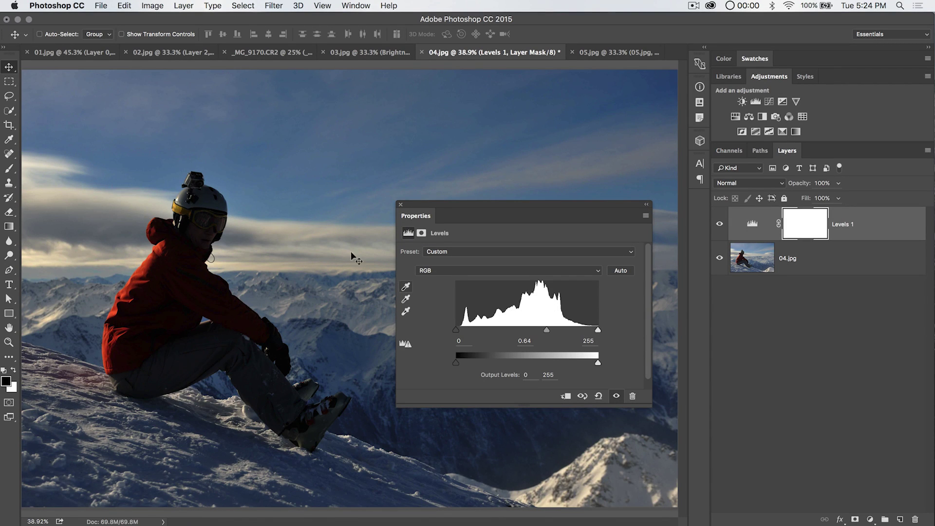
pyautogui.click(525, 341)
# Step: Reset the Levels 1 midtone input to 1.00
pyautogui.write('1')
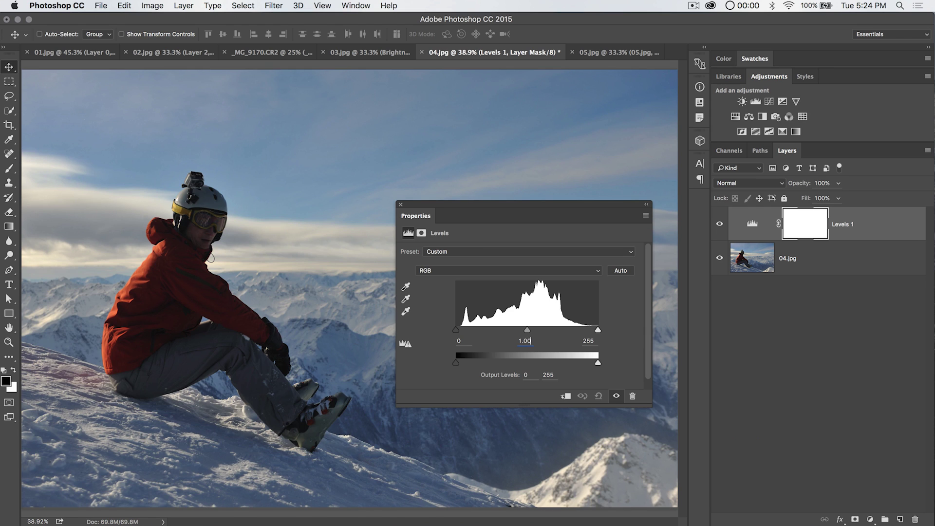
pyautogui.press('Tab')
pyautogui.moveTo(521, 214); pyautogui.dragTo(518, 113)
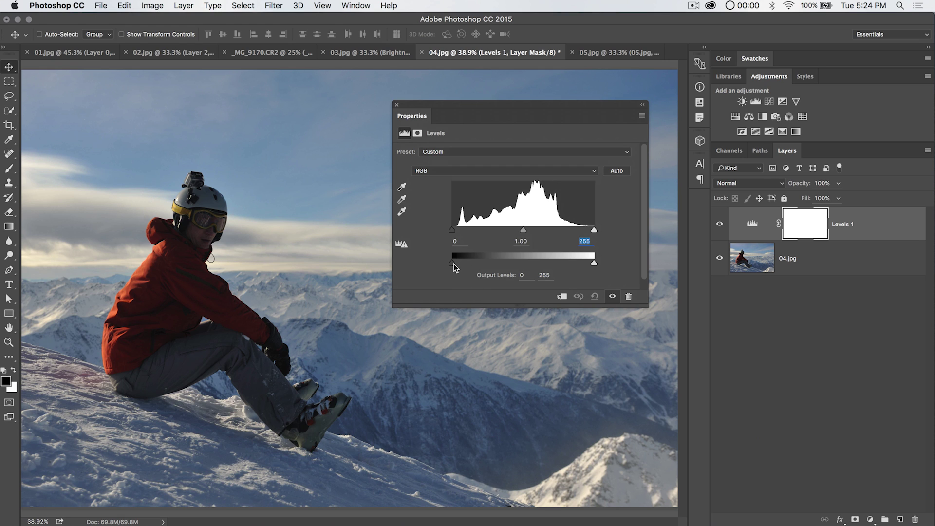
# Step: Compress the Levels 1 output levels to 73 and 193 for a flat, faded look
pyautogui.moveTo(454, 266); pyautogui.dragTo(494, 262)
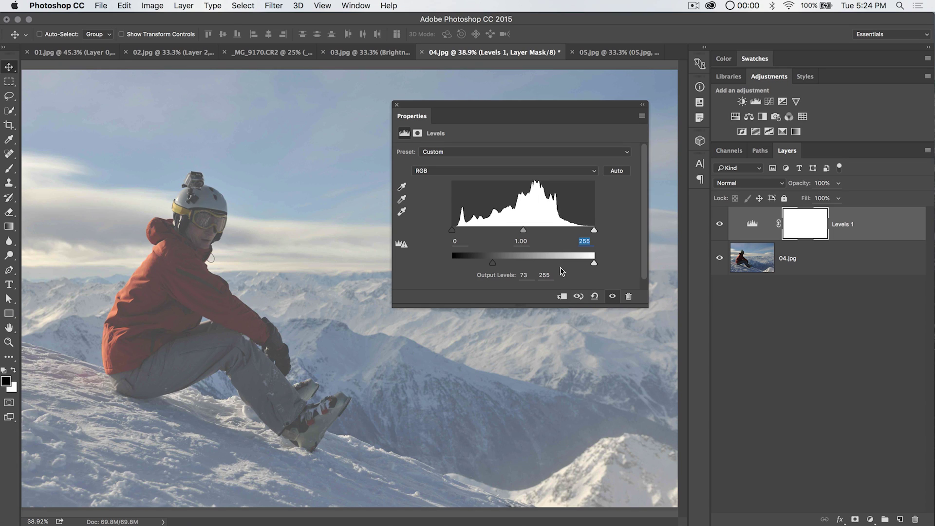
pyautogui.moveTo(595, 262); pyautogui.dragTo(559, 263)
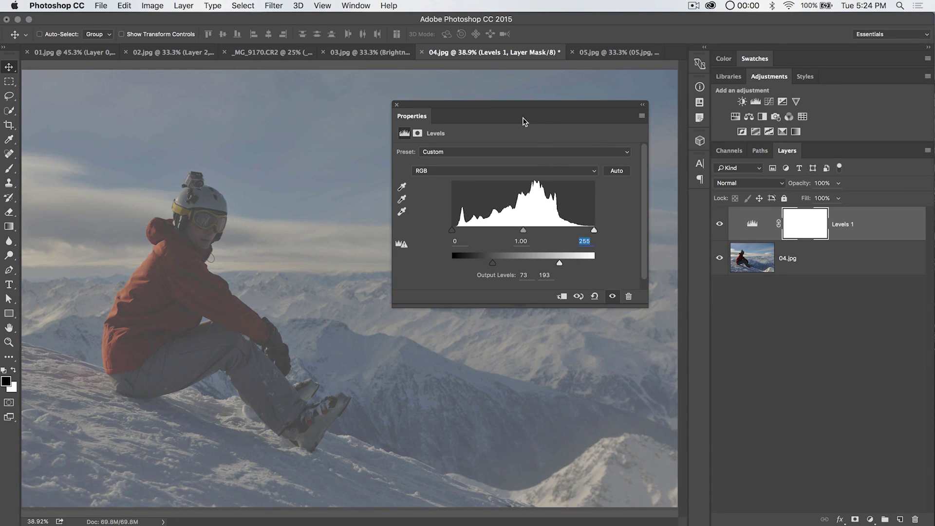
pyautogui.moveTo(522, 109); pyautogui.dragTo(473, 197)
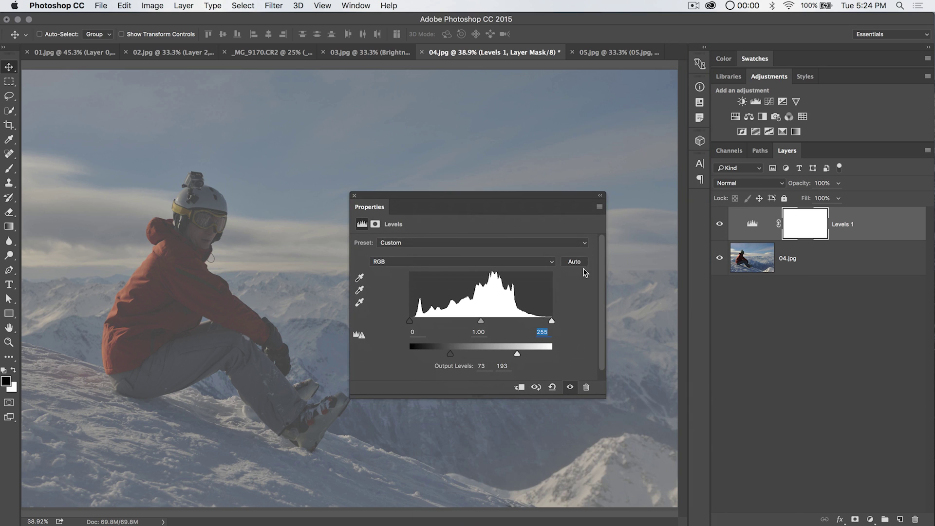
pyautogui.click(755, 185)
# Step: Set Levels 1 to Overlay blend mode and toggle its visibility to compare
pyautogui.scroll(-2, 737, 304)
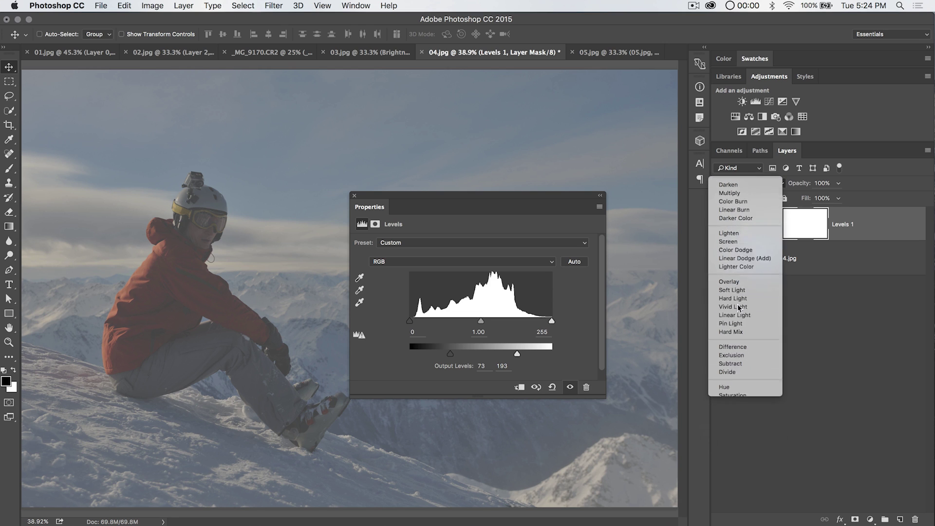
pyautogui.click(730, 281)
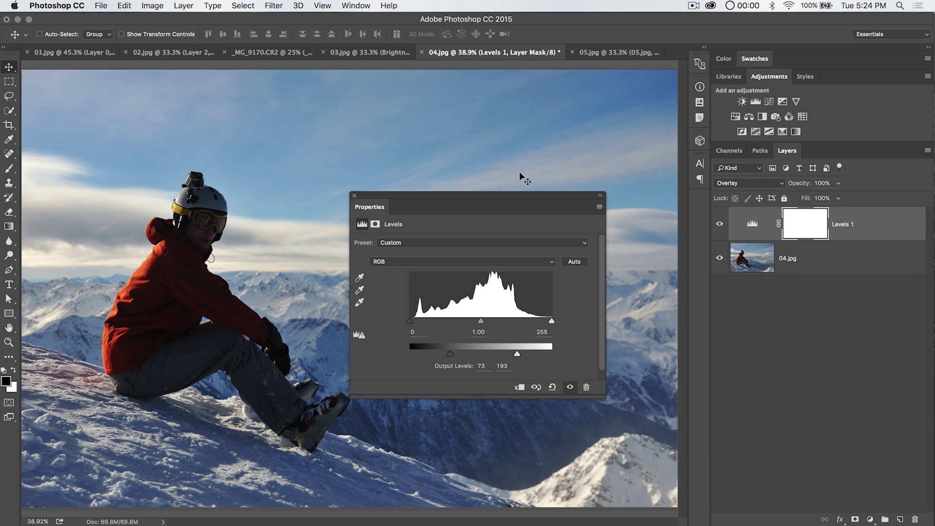
pyautogui.moveTo(521, 194); pyautogui.dragTo(590, 86)
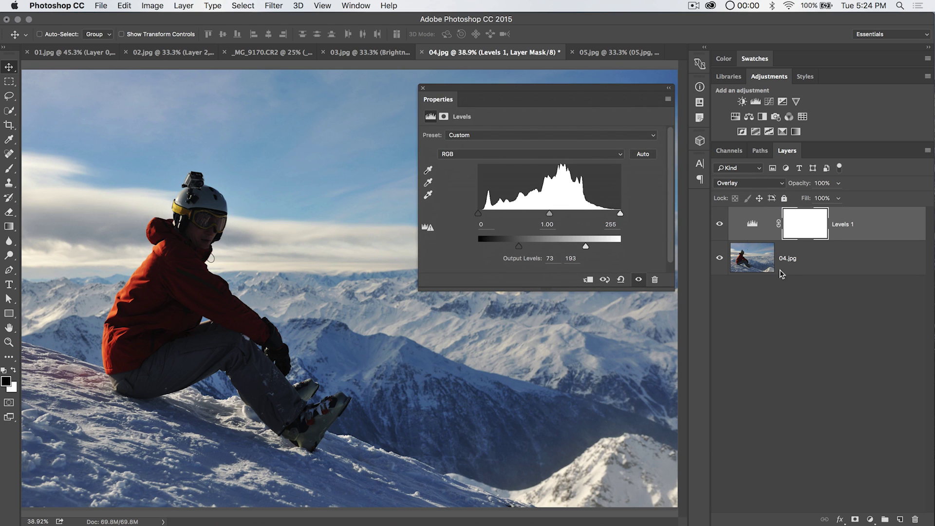
pyautogui.click(719, 224)
pyautogui.click(718, 223)
# Step: Refine Levels 1 to input 14, 0.36, 249 and output 162–255
pyautogui.moveTo(518, 247); pyautogui.dragTo(463, 246)
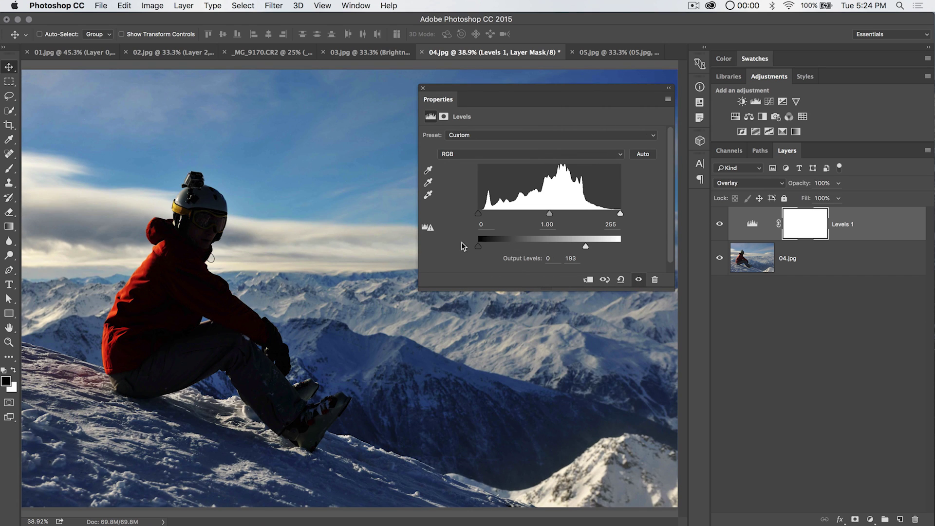
pyautogui.moveTo(590, 246); pyautogui.dragTo(649, 256)
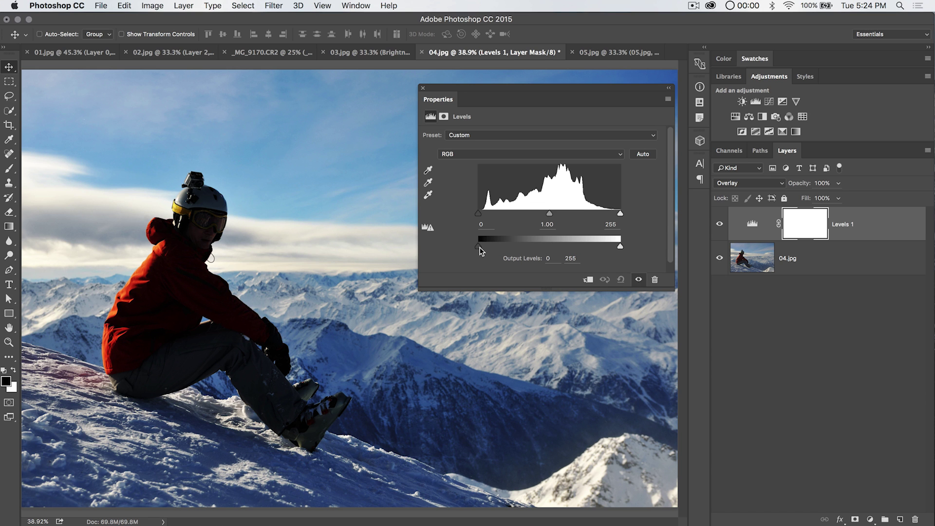
pyautogui.moveTo(479, 247); pyautogui.dragTo(568, 246)
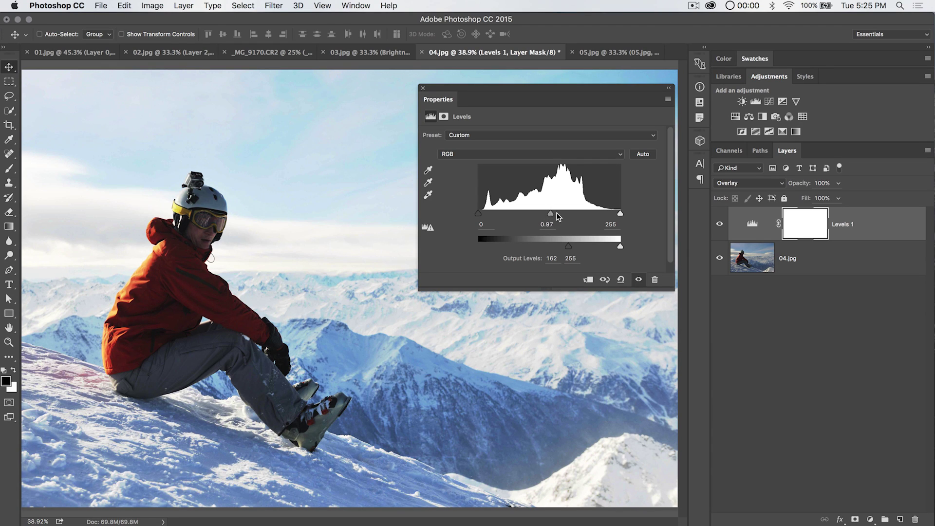
pyautogui.moveTo(550, 212); pyautogui.dragTo(590, 216)
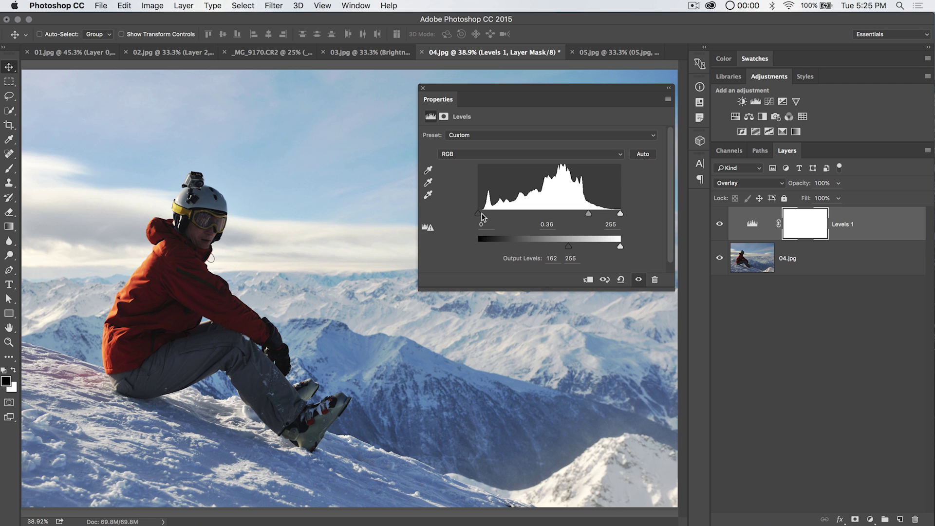
pyautogui.moveTo(620, 216); pyautogui.dragTo(617, 217)
pyautogui.click(422, 87)
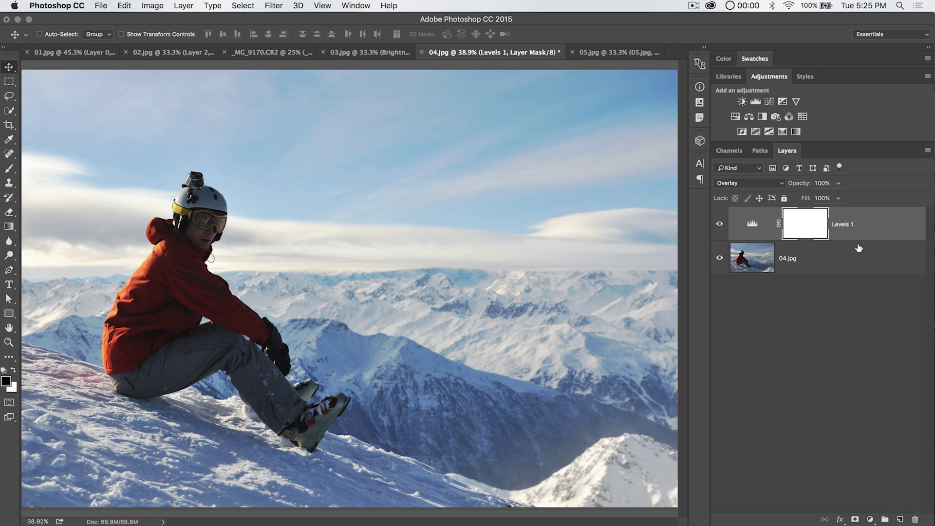
pyautogui.click(719, 224)
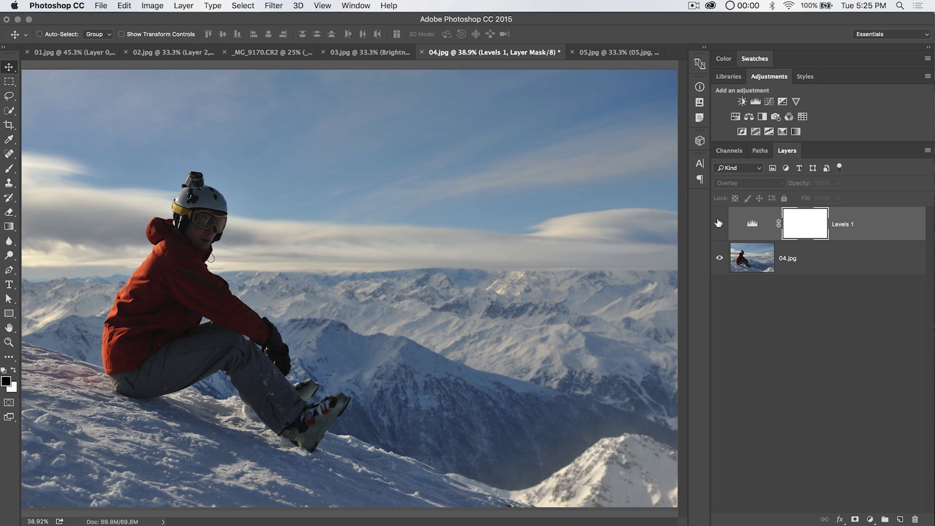
pyautogui.click(719, 223)
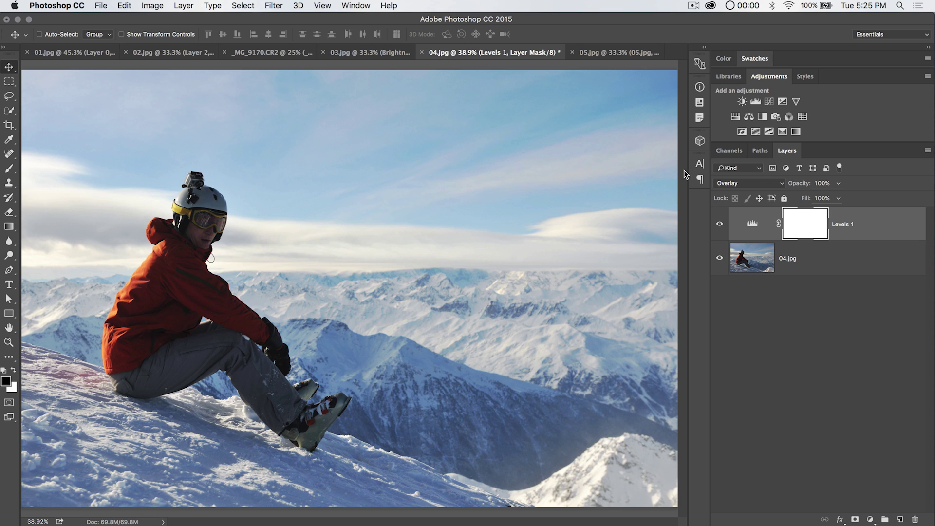
pyautogui.click(756, 102)
pyautogui.moveTo(525, 97); pyautogui.dragTo(507, 136)
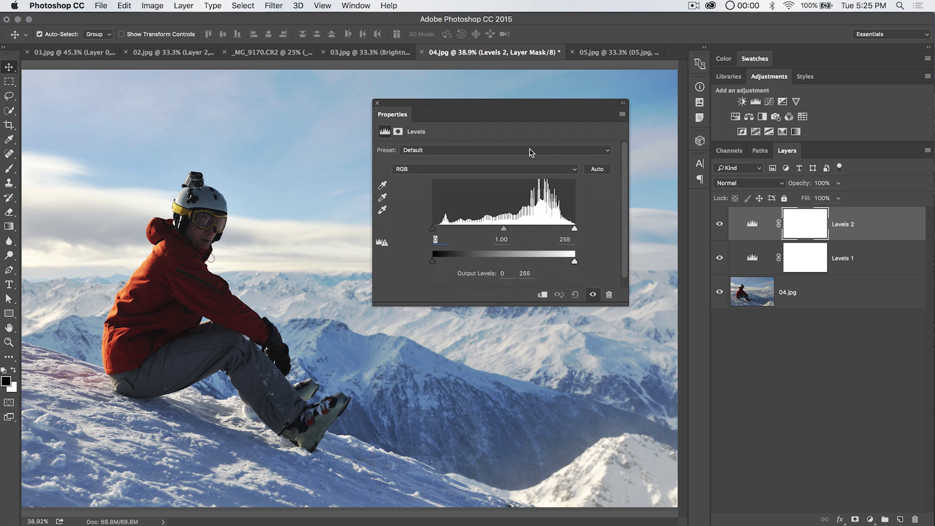
pyautogui.press('super+minus')
pyautogui.moveTo(492, 100); pyautogui.dragTo(637, 103)
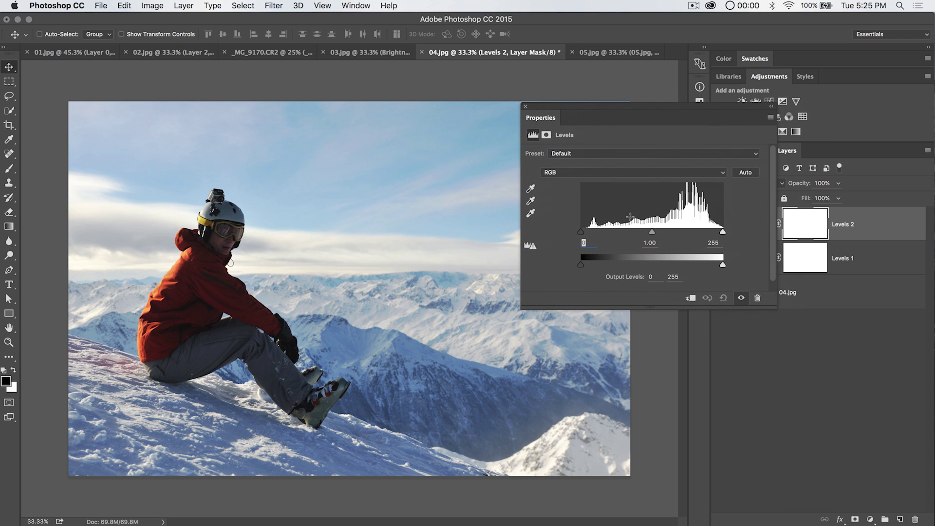
pyautogui.click(531, 188)
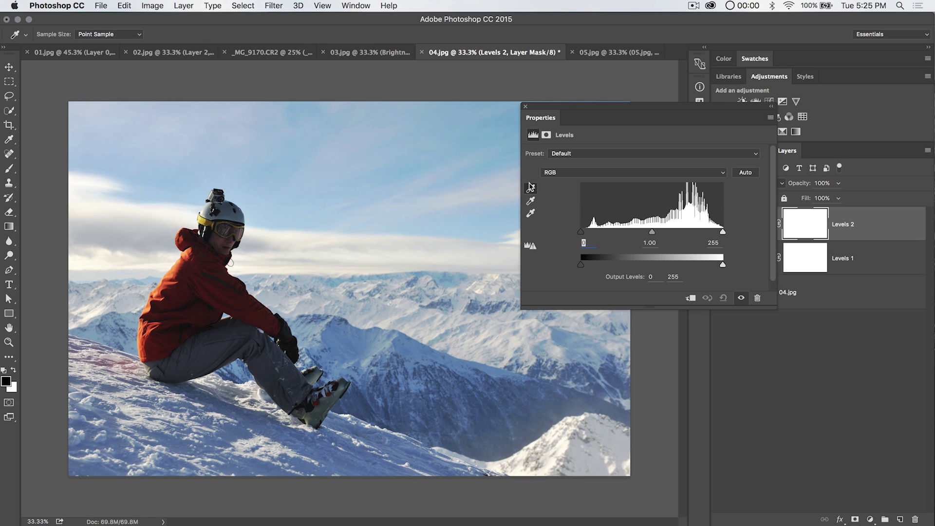
pyautogui.click(487, 420)
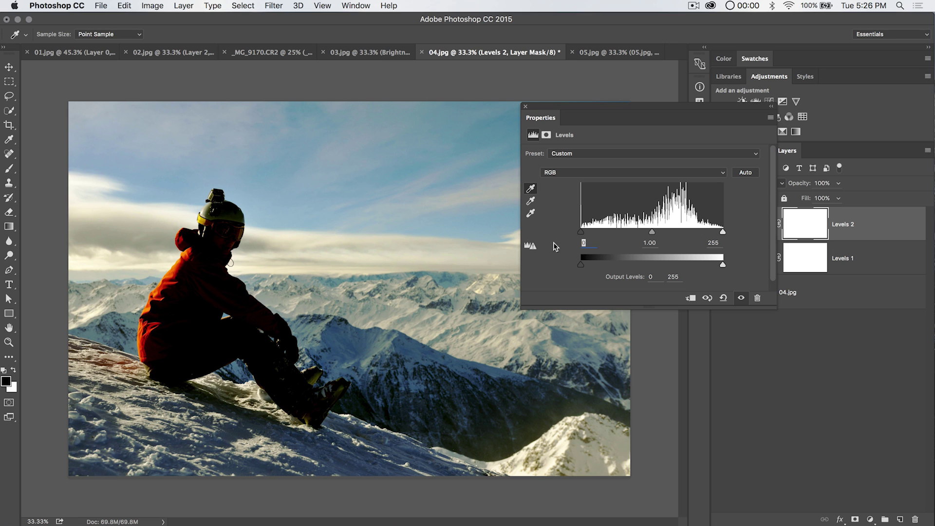
pyautogui.press('super+z')
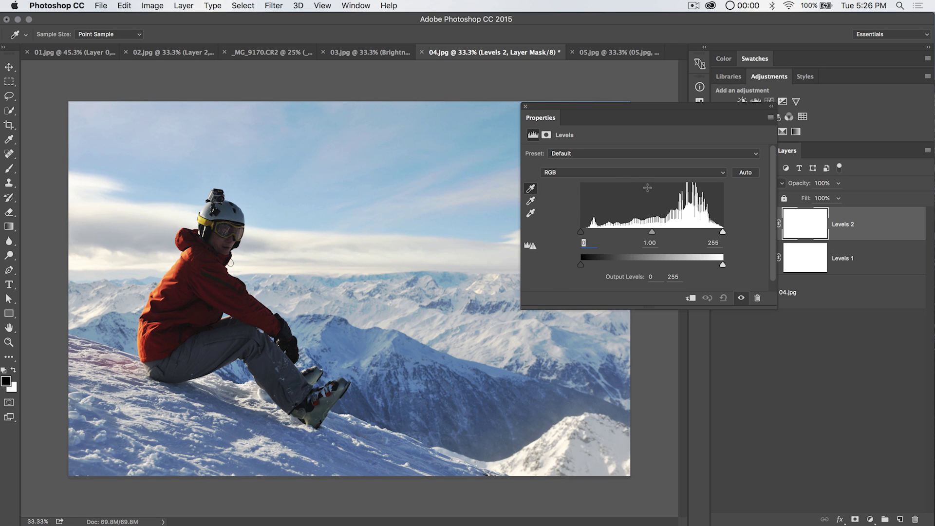
pyautogui.click(531, 212)
pyautogui.click(398, 299)
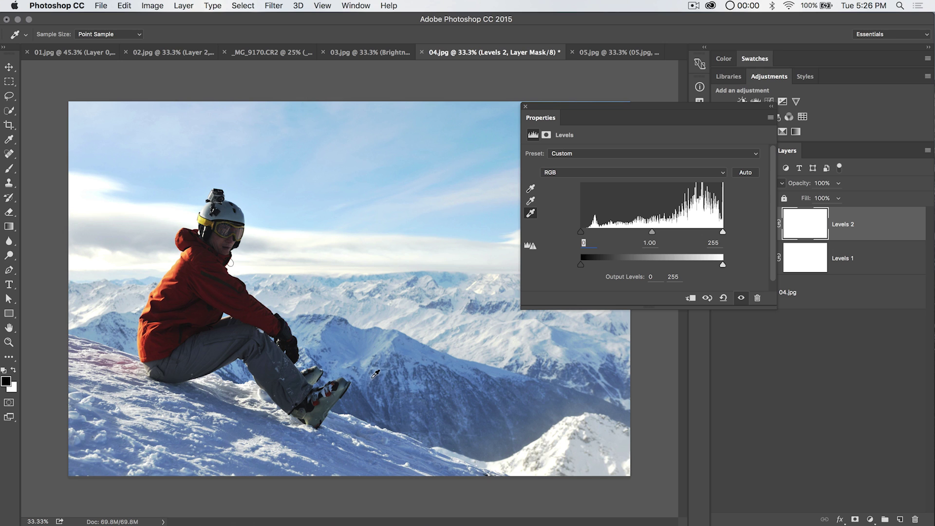
pyautogui.click(368, 375)
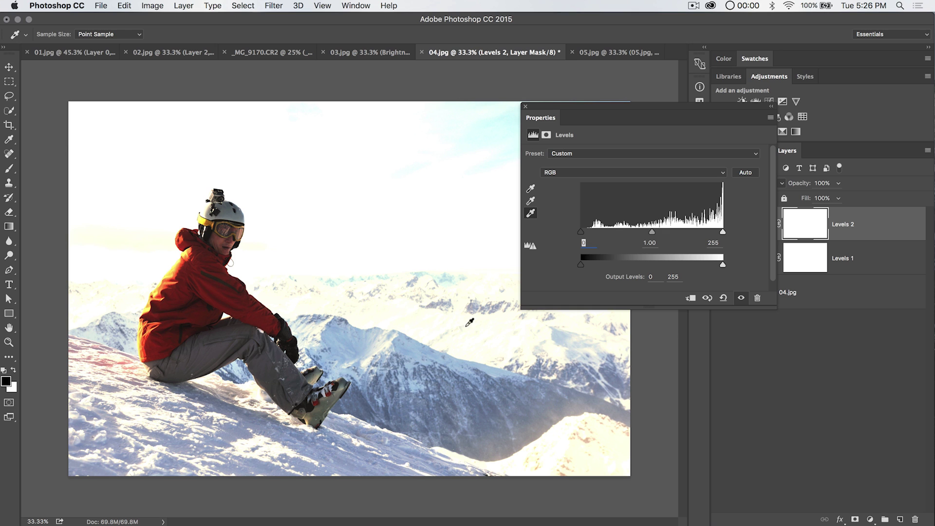
pyautogui.press('super+z')
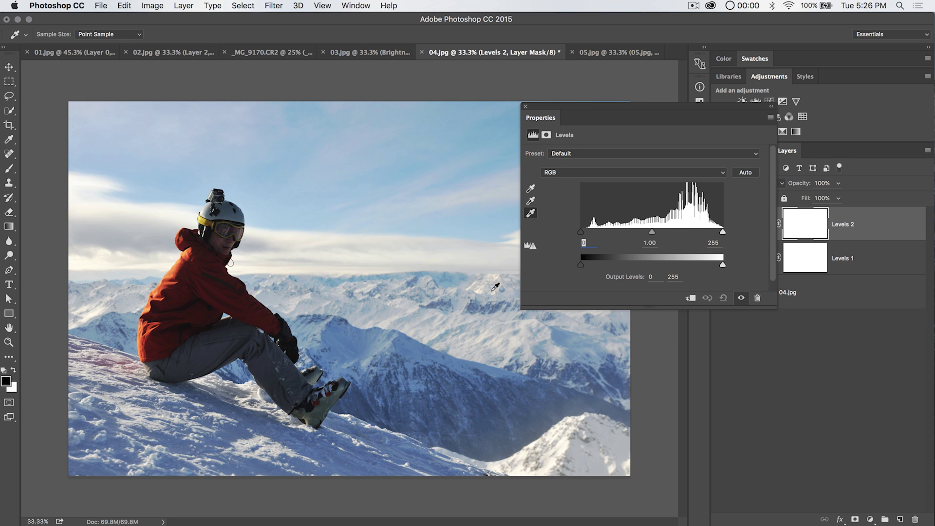
pyautogui.click(532, 200)
# Step: Sample the Levels 2 gray point from the mountains, undo it, and resample
pyautogui.click(412, 317)
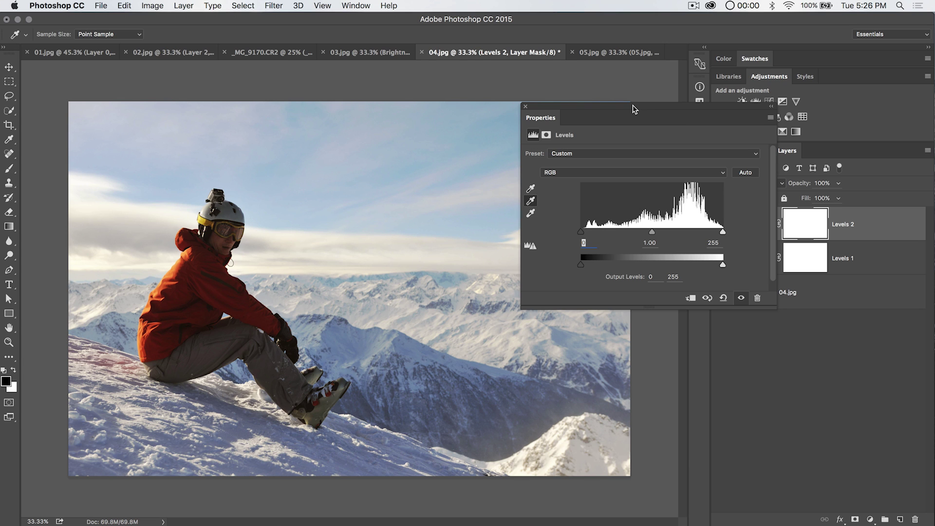
pyautogui.moveTo(674, 124); pyautogui.dragTo(799, 103)
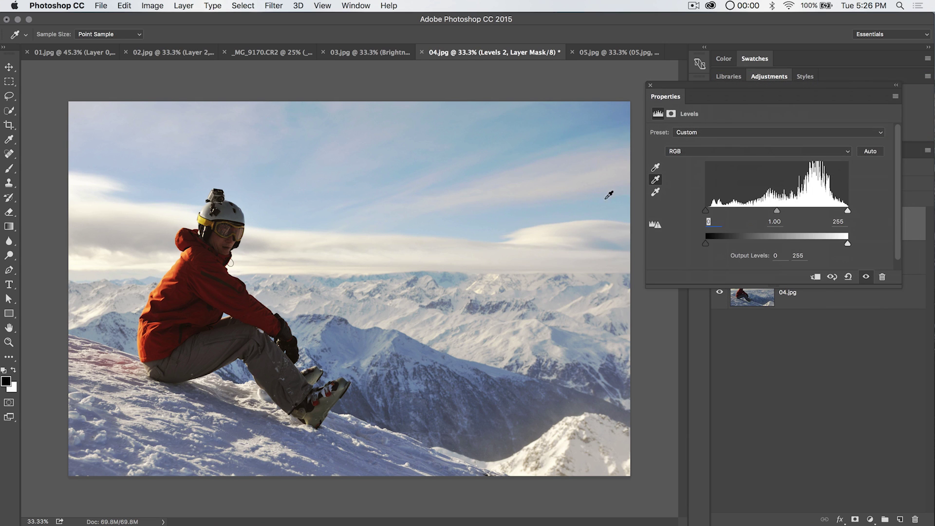
pyautogui.rightClick(724, 84)
pyautogui.click(699, 89)
pyautogui.moveTo(698, 89); pyautogui.dragTo(607, 91)
pyautogui.press('super+z')
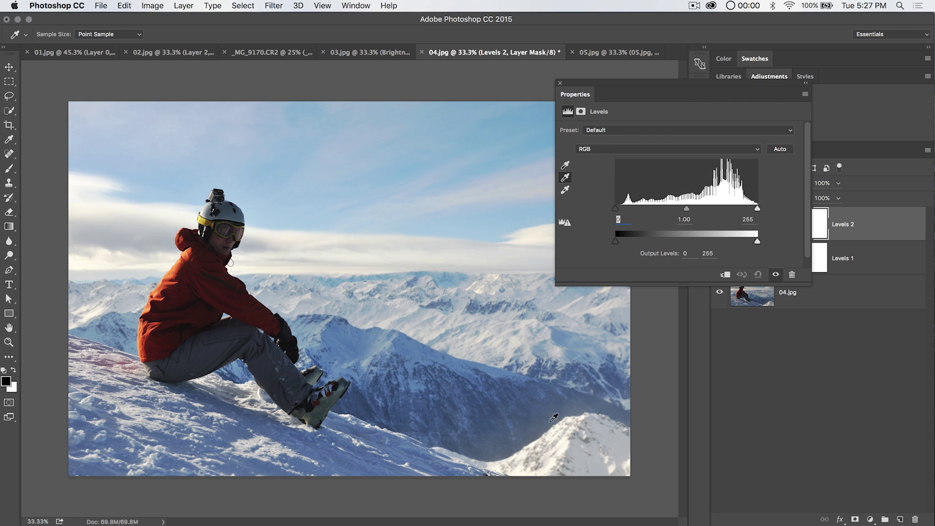
pyautogui.click(397, 308)
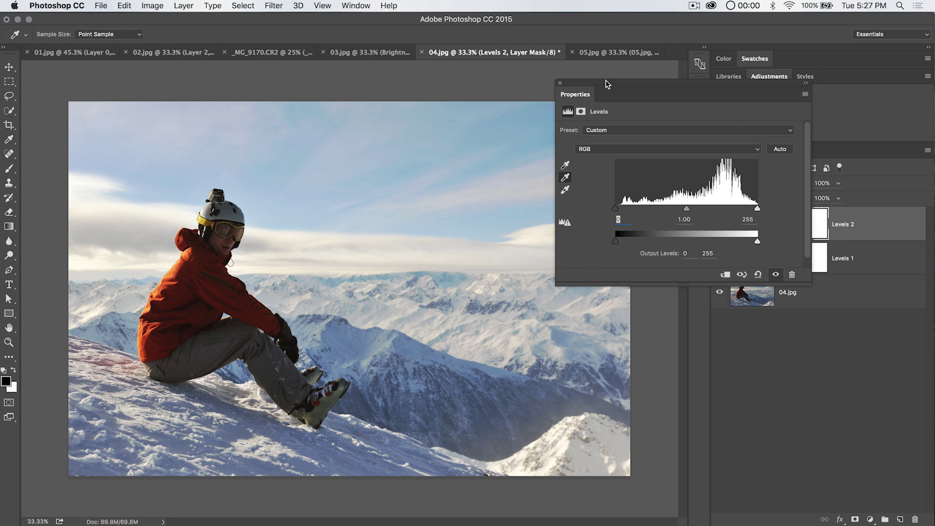
# Step: Hide the corrected Levels 2 layer and drag it to the trash
pyautogui.moveTo(608, 85); pyautogui.dragTo(508, 84)
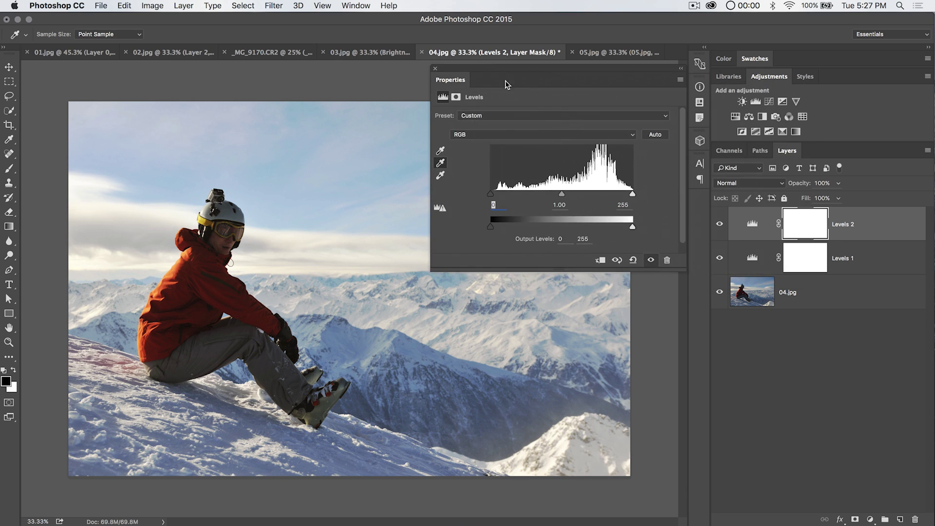
pyautogui.click(720, 225)
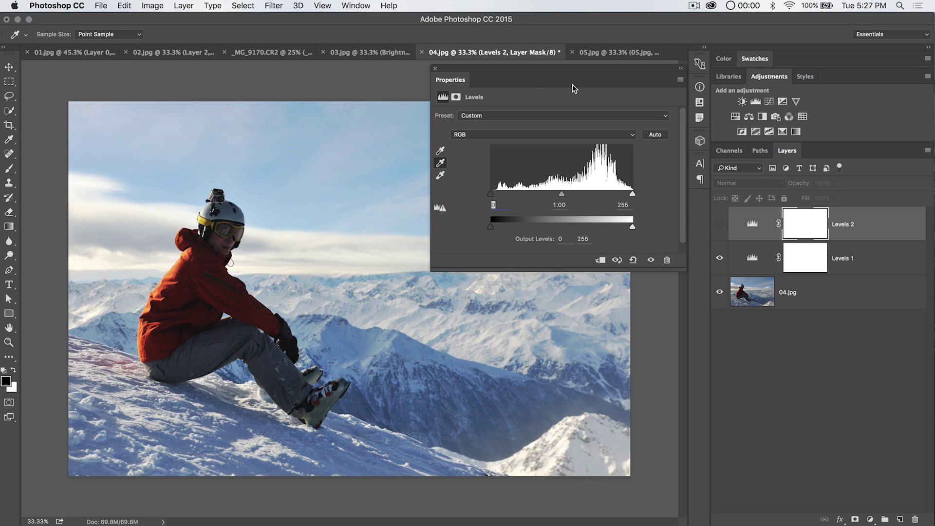
pyautogui.moveTo(568, 72); pyautogui.dragTo(536, 82)
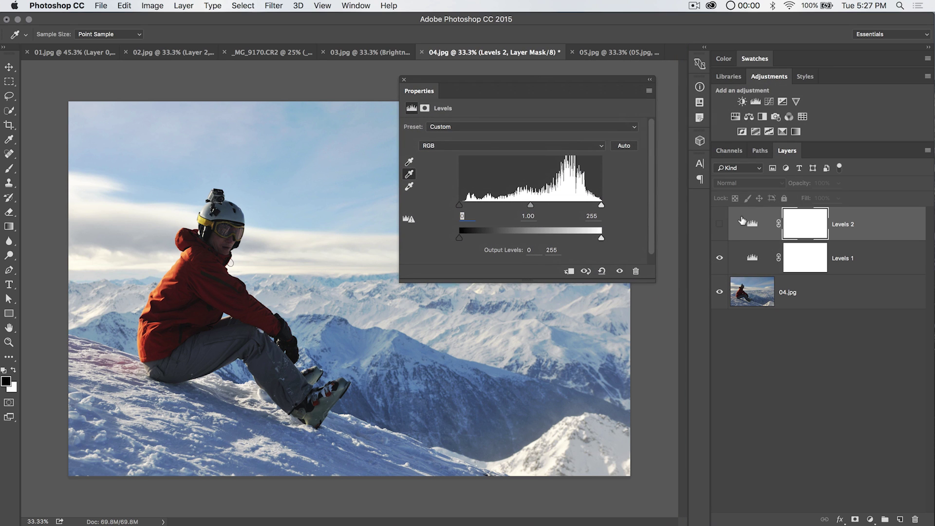
pyautogui.moveTo(745, 221); pyautogui.dragTo(915, 519)
# Step: Add a fresh default Levels adjustment layer from the Adjustments panel
pyautogui.press('v')
pyautogui.click(755, 101)
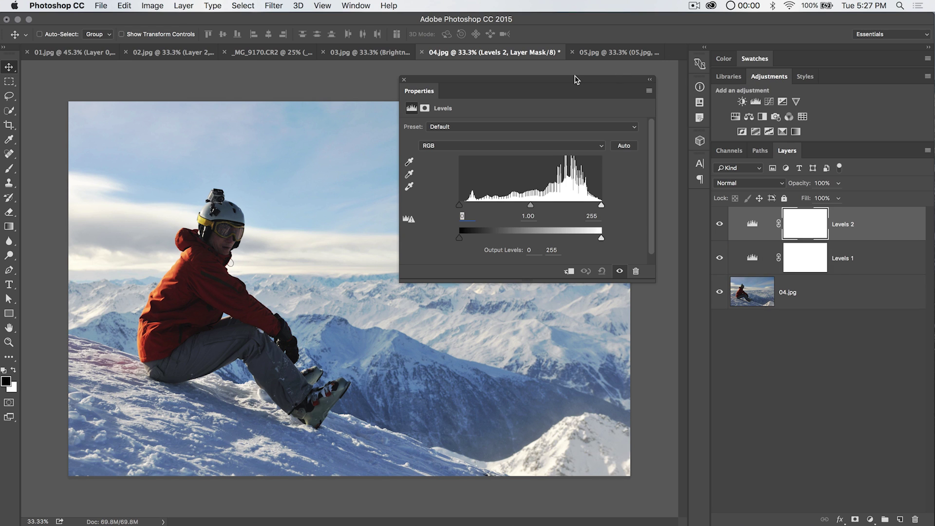
pyautogui.moveTo(582, 80); pyautogui.dragTo(705, 88)
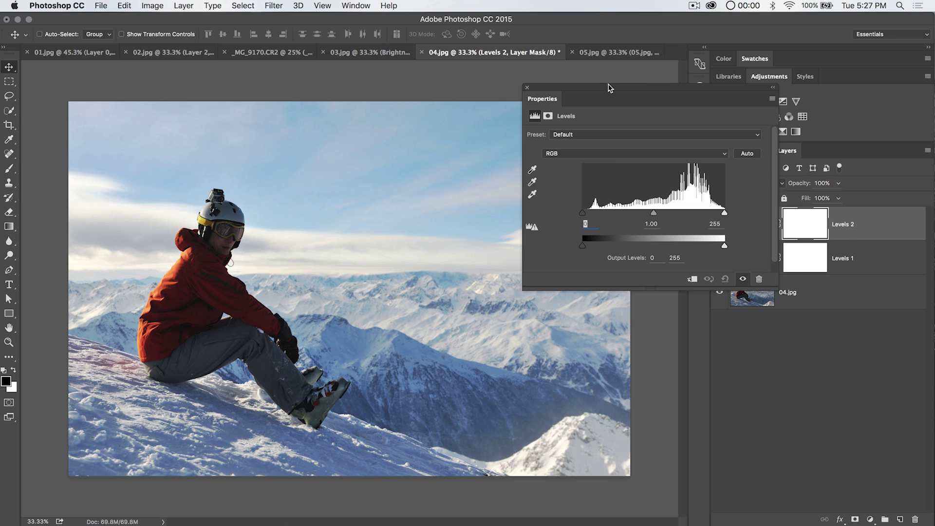
pyautogui.moveTo(611, 86); pyautogui.dragTo(723, 27)
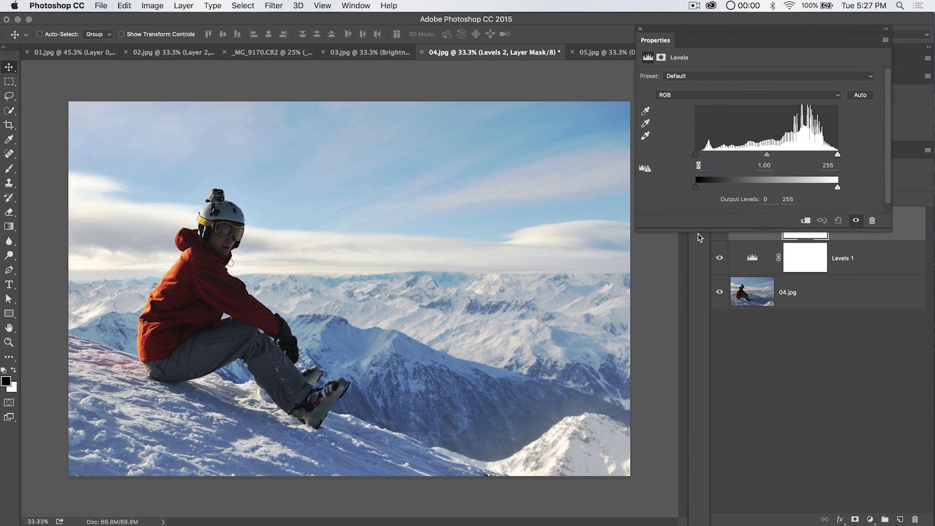
# Step: Switch Levels 2 to the Red channel and try its black, white (135) and midtone inputs
pyautogui.click(733, 94)
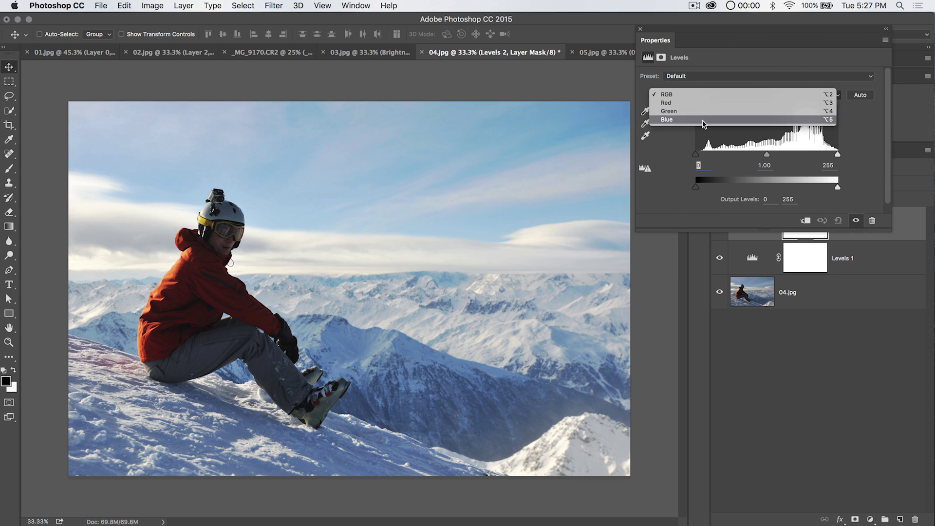
pyautogui.click(703, 102)
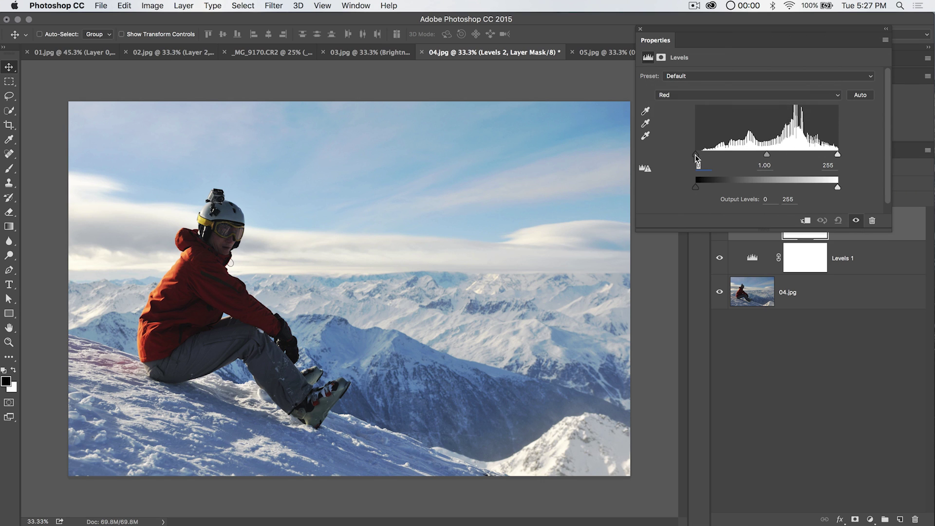
pyautogui.moveTo(695, 154); pyautogui.dragTo(806, 156)
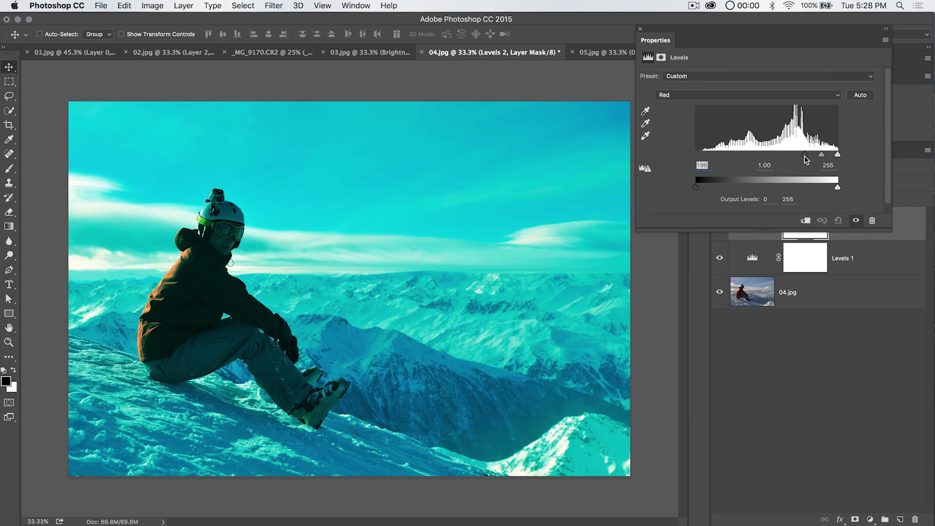
pyautogui.moveTo(805, 158); pyautogui.dragTo(689, 156)
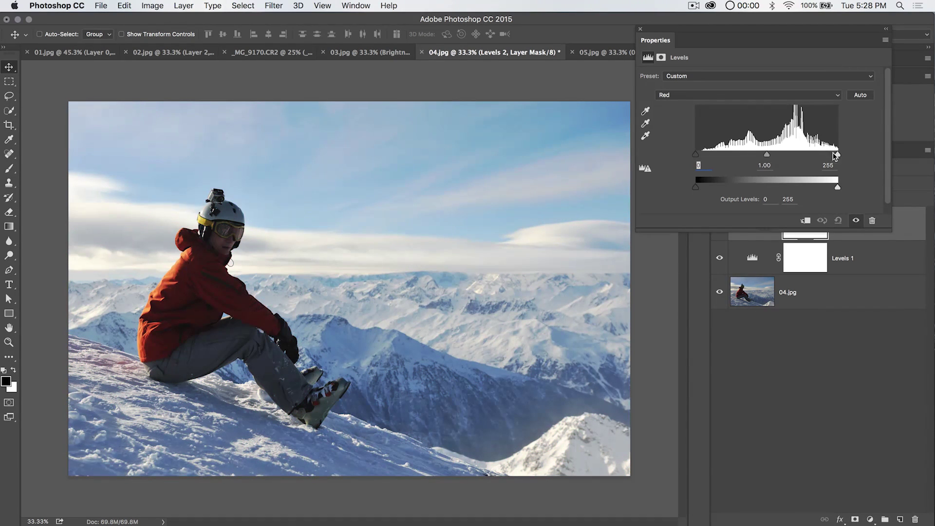
pyautogui.moveTo(837, 155); pyautogui.dragTo(882, 159)
pyautogui.moveTo(795, 159); pyautogui.dragTo(768, 168)
# Step: Try the Red output sliders and restore the output range to 0–255
pyautogui.moveTo(698, 188)
pyautogui.mouseDown()
pyautogui.moveTo(761, 188)
pyautogui.moveTo(692, 188)
pyautogui.mouseUp()
pyautogui.moveTo(838, 188)
pyautogui.mouseDown()
pyautogui.moveTo(774, 186)
pyautogui.moveTo(838, 187)
pyautogui.mouseUp()
pyautogui.click(756, 95)
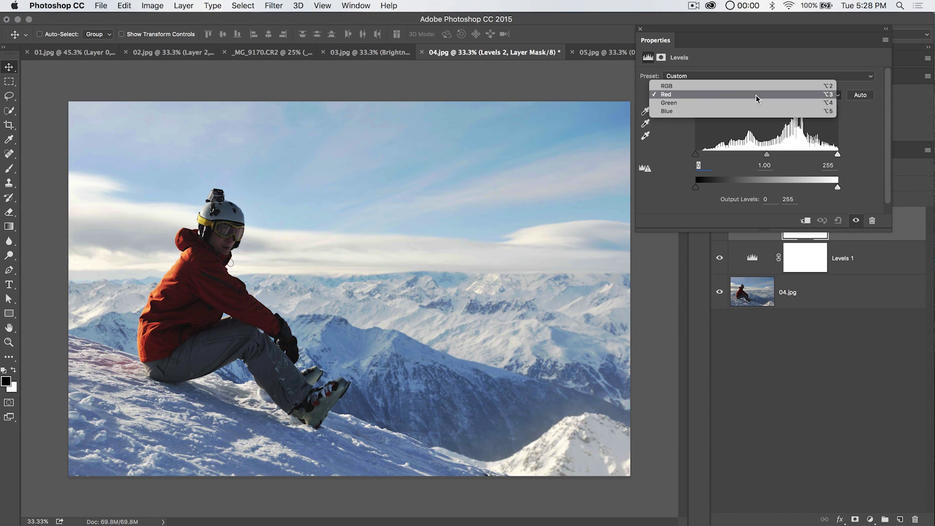
# Step: Choose the Green channel, test its sliders, and set Green midtones to 0.81
pyautogui.click(732, 102)
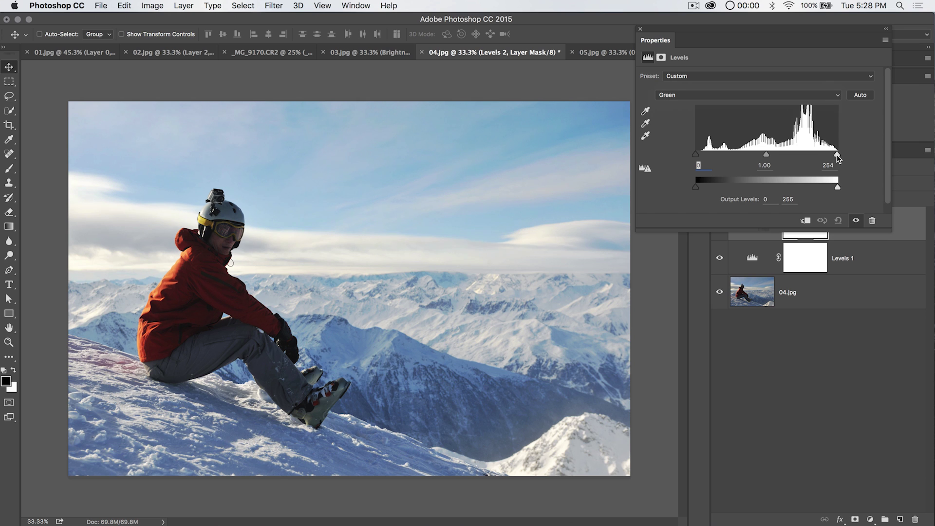
pyautogui.moveTo(837, 157); pyautogui.dragTo(878, 154)
pyautogui.moveTo(695, 154)
pyautogui.mouseDown()
pyautogui.moveTo(753, 153)
pyautogui.moveTo(696, 154)
pyautogui.mouseUp()
pyautogui.moveTo(696, 188)
pyautogui.mouseDown()
pyautogui.moveTo(735, 189)
pyautogui.moveTo(697, 188)
pyautogui.mouseUp()
pyautogui.moveTo(834, 188)
pyautogui.mouseDown()
pyautogui.moveTo(808, 188)
pyautogui.moveTo(837, 188)
pyautogui.mouseUp()
pyautogui.moveTo(768, 153)
pyautogui.mouseDown()
pyautogui.moveTo(729, 155)
pyautogui.moveTo(795, 158)
pyautogui.moveTo(768, 159)
pyautogui.moveTo(776, 156)
pyautogui.mouseUp()
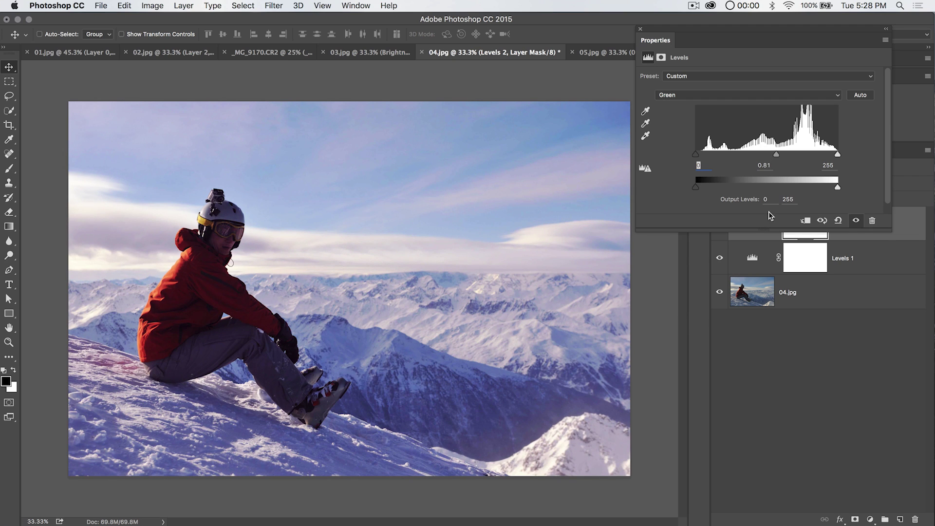
pyautogui.click(706, 96)
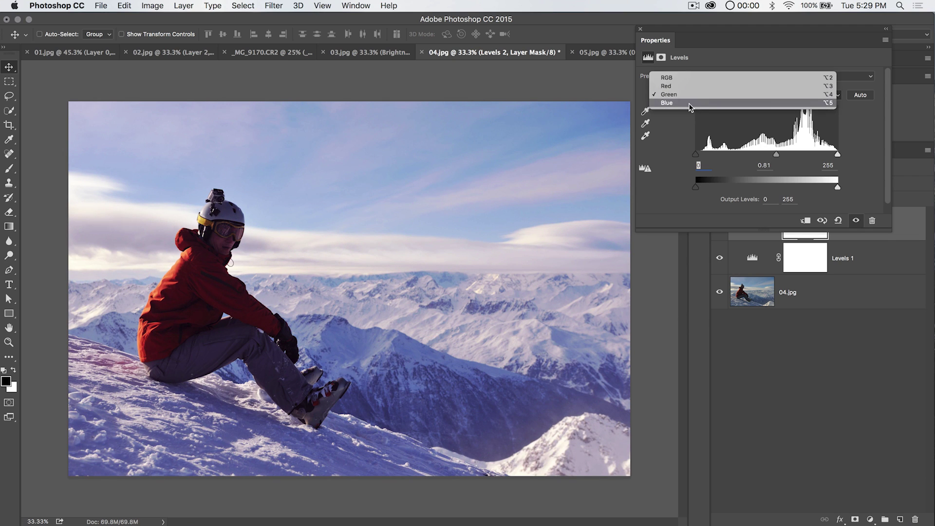
# Step: Choose the Blue channel, test its black and white inputs, and set Blue midtones to 0.65
pyautogui.click(690, 106)
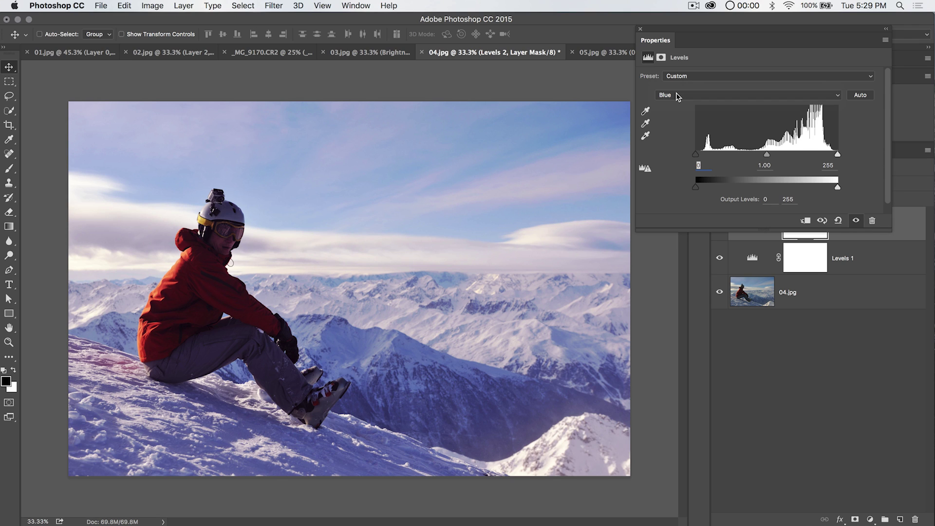
pyautogui.click(676, 96)
pyautogui.click(686, 101)
pyautogui.moveTo(696, 159); pyautogui.dragTo(648, 152)
pyautogui.moveTo(837, 156); pyautogui.dragTo(889, 161)
pyautogui.moveTo(767, 160)
pyautogui.mouseDown()
pyautogui.moveTo(746, 158)
pyautogui.moveTo(775, 159)
pyautogui.mouseUp()
# Step: Keep Levels 2 on the combined RGB channel, nudge its midtones, and move the Properties panel aside
pyautogui.click(734, 96)
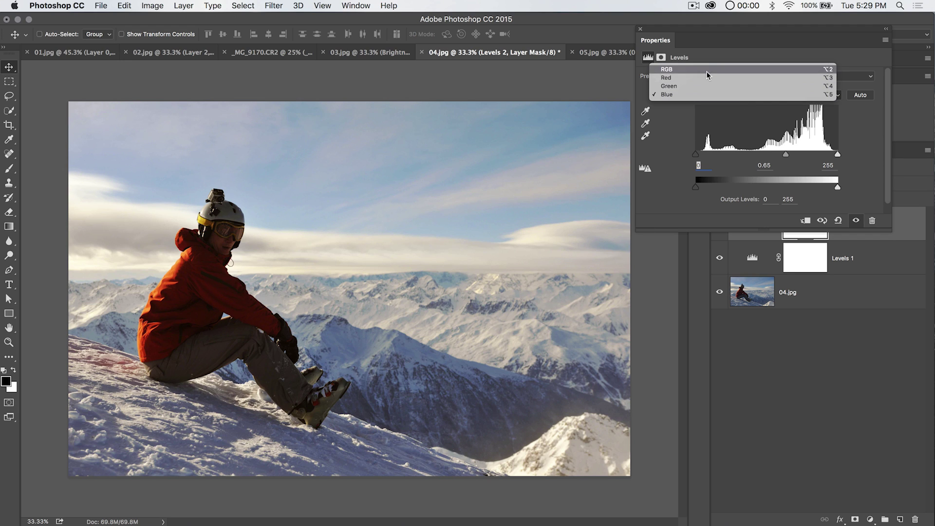
pyautogui.click(695, 102)
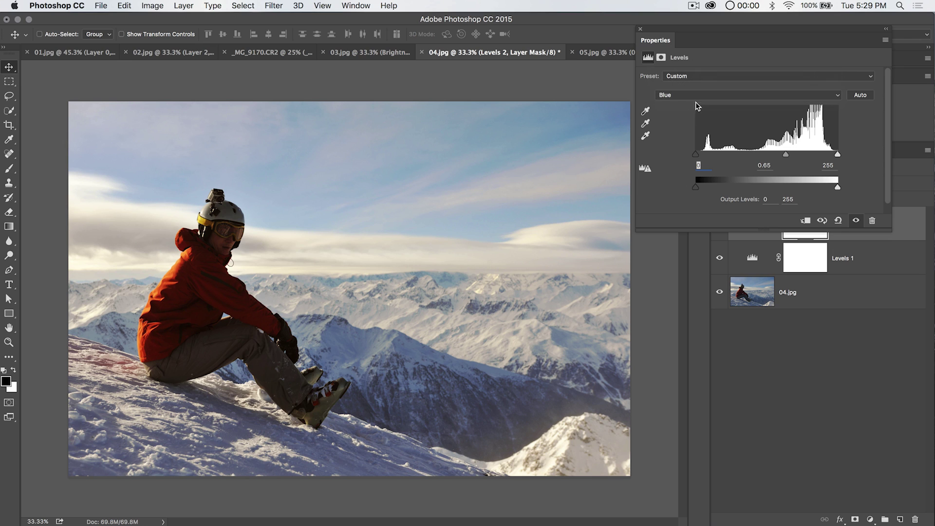
pyautogui.click(690, 92)
pyautogui.click(676, 69)
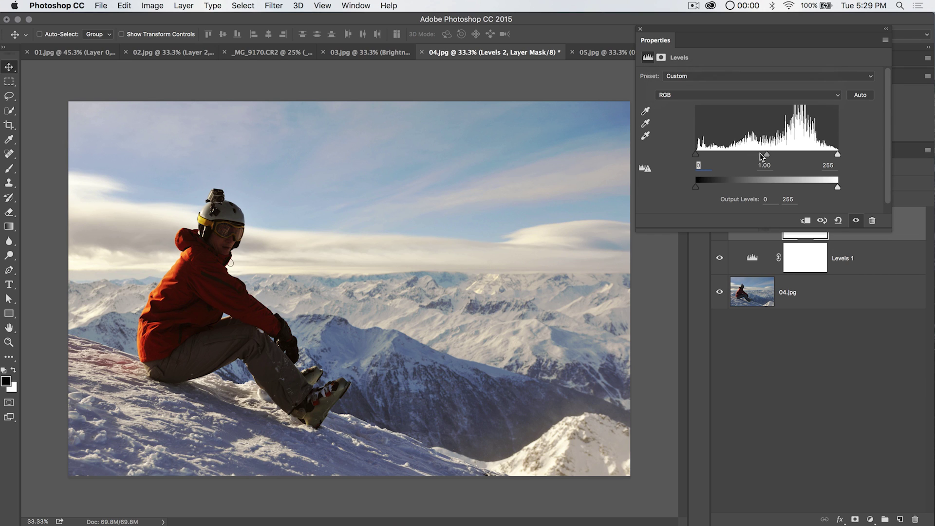
pyautogui.moveTo(754, 154); pyautogui.dragTo(752, 154)
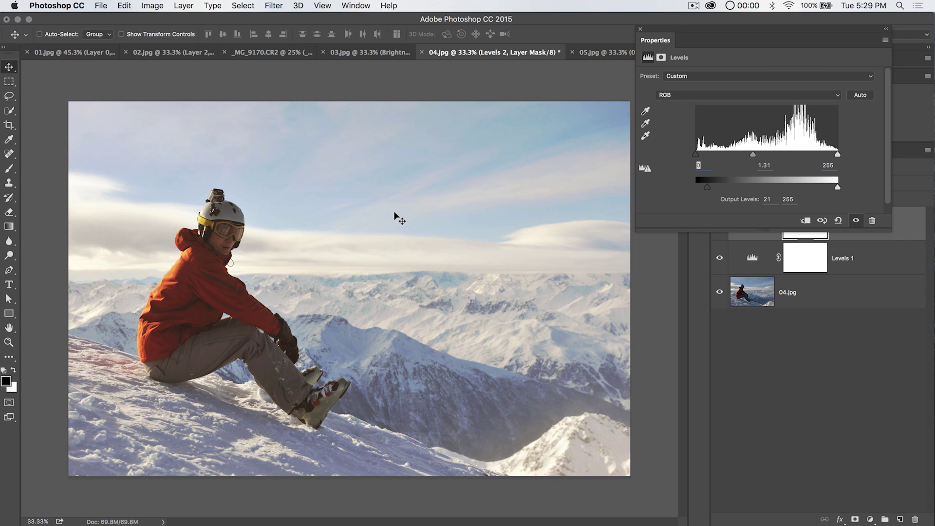
pyautogui.click(754, 95)
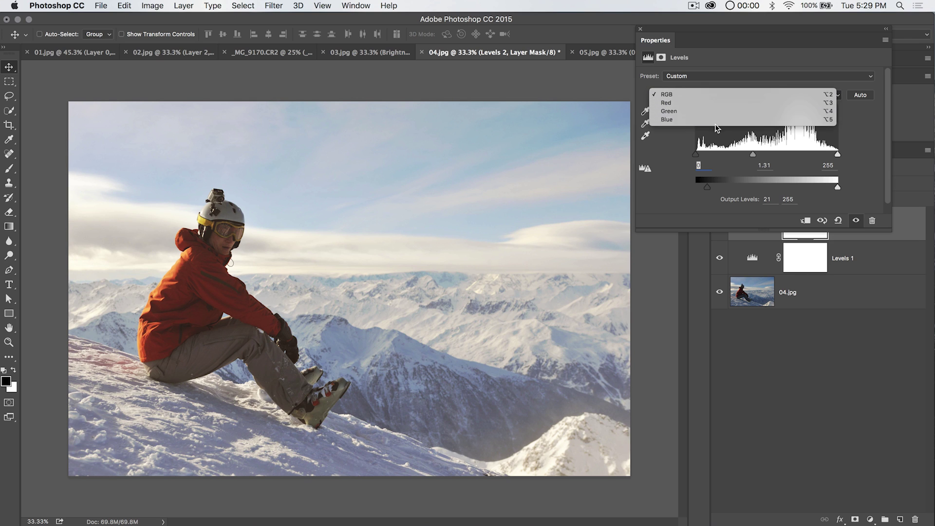
pyautogui.click(784, 30)
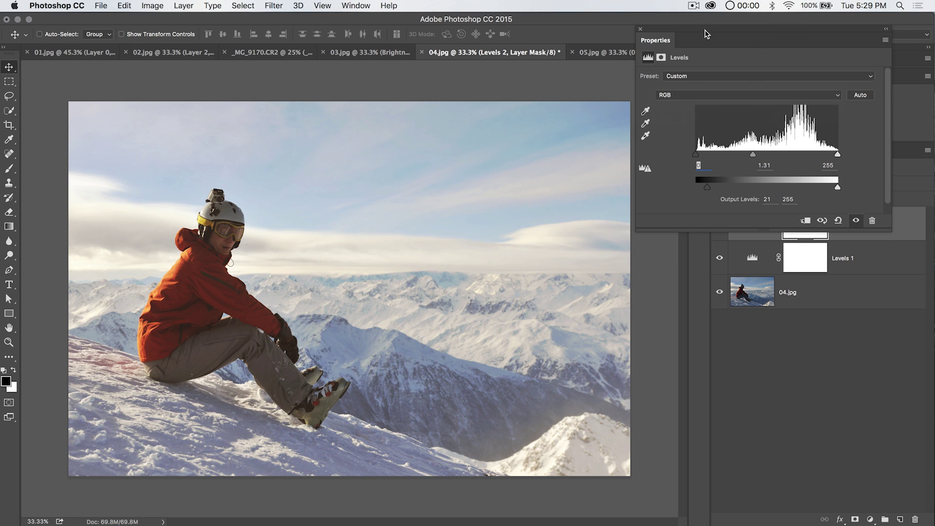
pyautogui.moveTo(705, 31); pyautogui.dragTo(490, 70)
# Step: Delete the Levels 2 adjustment layer, then bring up the Channels panel
pyautogui.click(743, 214)
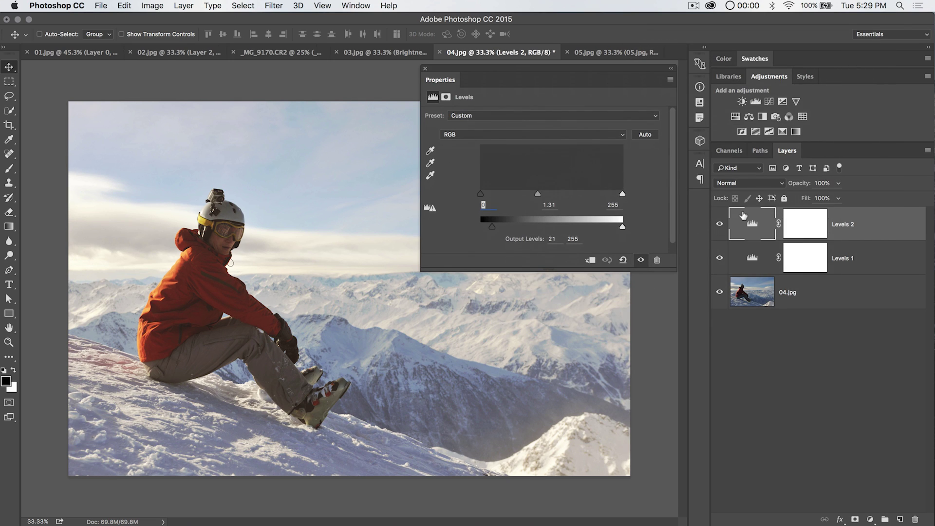
pyautogui.press('BackSpace')
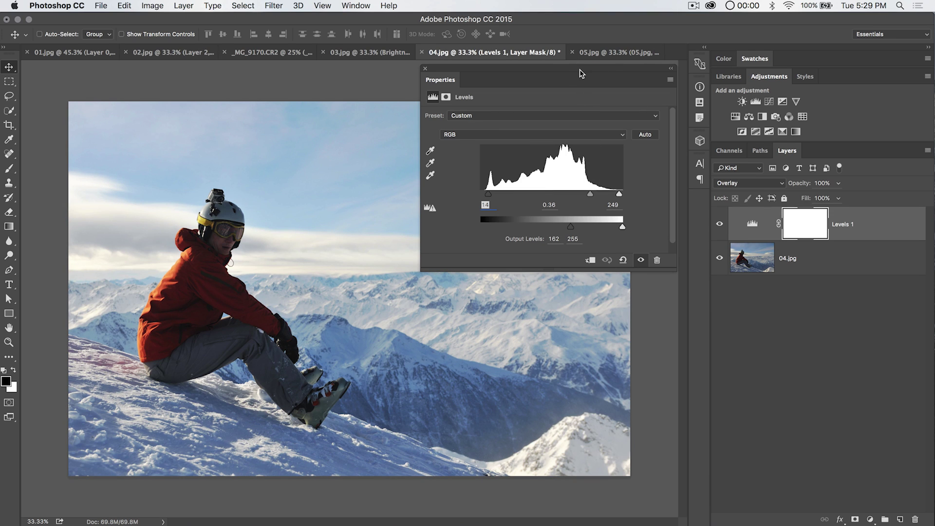
pyautogui.click(735, 152)
# Step: Select the Blue channel, hide Red and Green to view Blue alone, and close the Levels settings
pyautogui.click(755, 212)
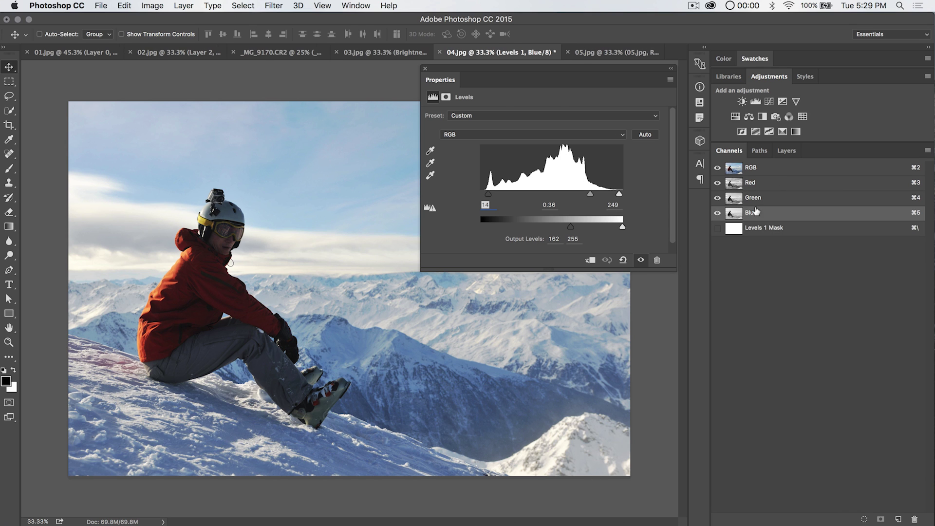
pyautogui.moveTo(583, 78); pyautogui.dragTo(534, 100)
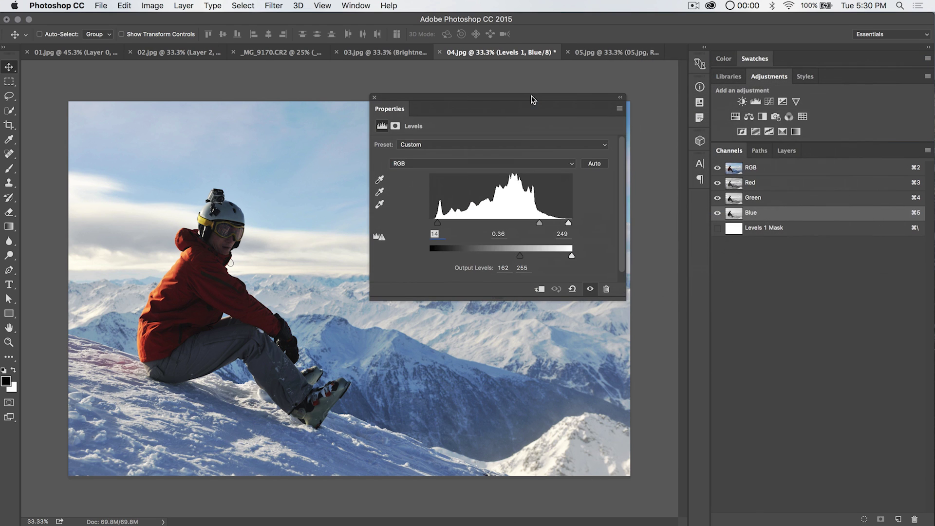
pyautogui.click(717, 197)
pyautogui.click(718, 182)
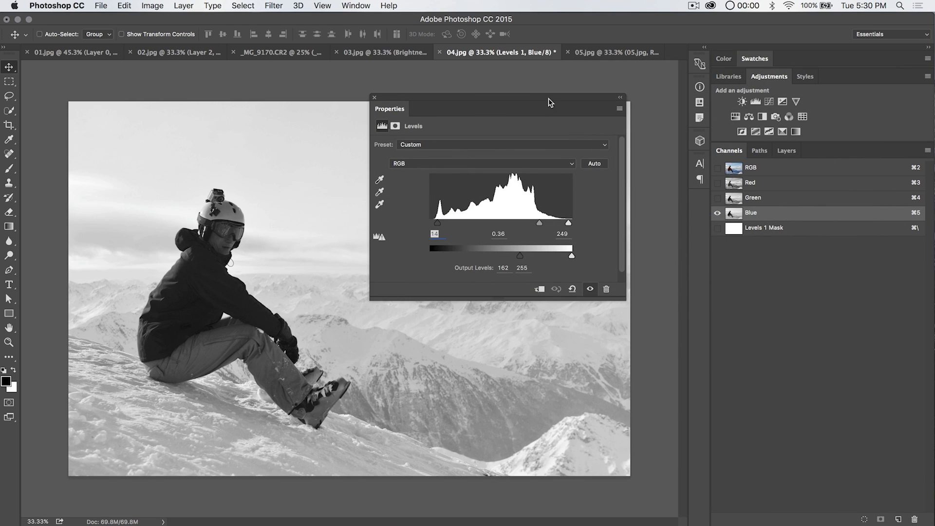
pyautogui.moveTo(548, 102); pyautogui.dragTo(653, 83)
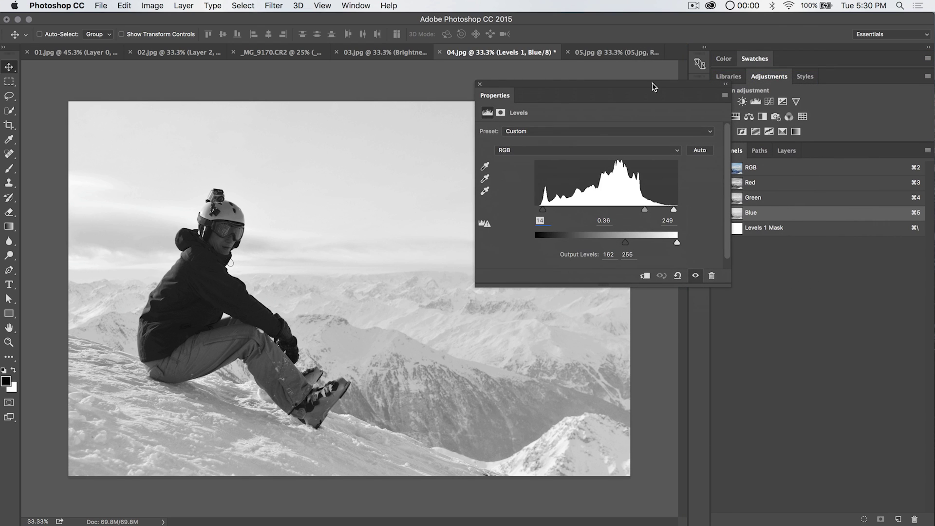
pyautogui.click(479, 86)
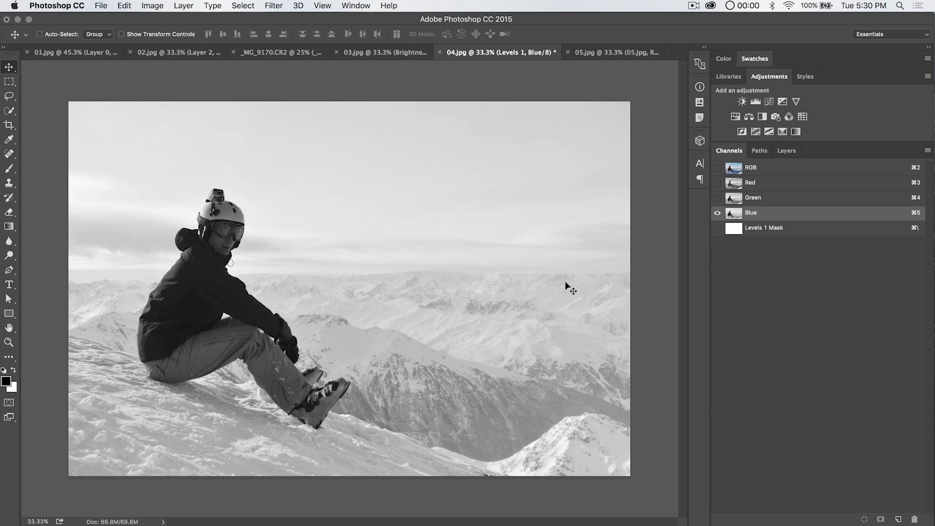
# Step: Load the Blue channel's brightness as a selection, then restore the RGB composite and Layers list
pyautogui.moveTo(793, 209); pyautogui.dragTo(774, 214)
pyautogui.keyDown('super'); pyautogui.click(738, 217); pyautogui.keyUp('super')
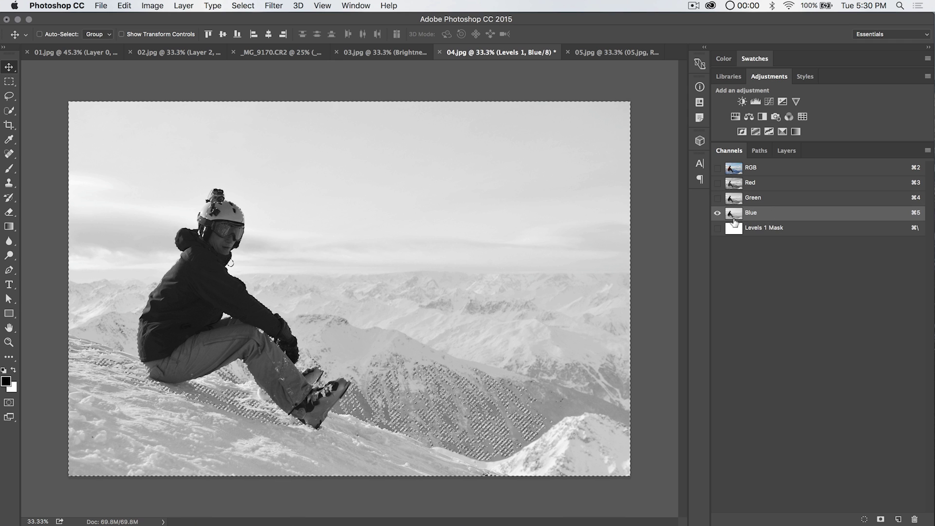
pyautogui.click(717, 167)
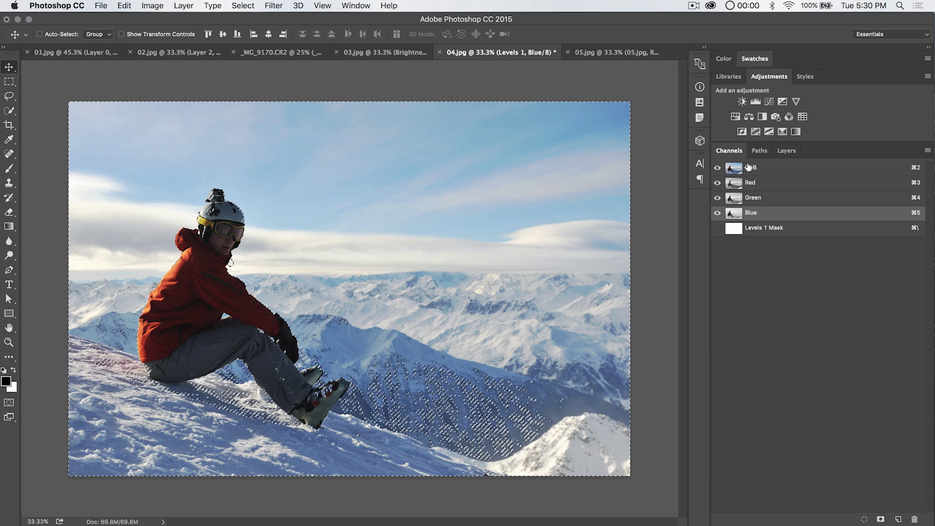
pyautogui.click(757, 166)
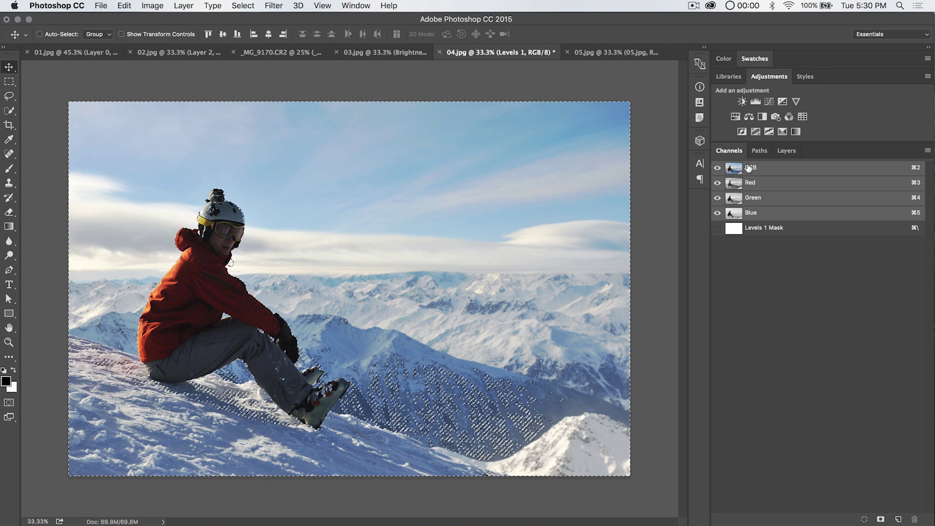
pyautogui.click(788, 152)
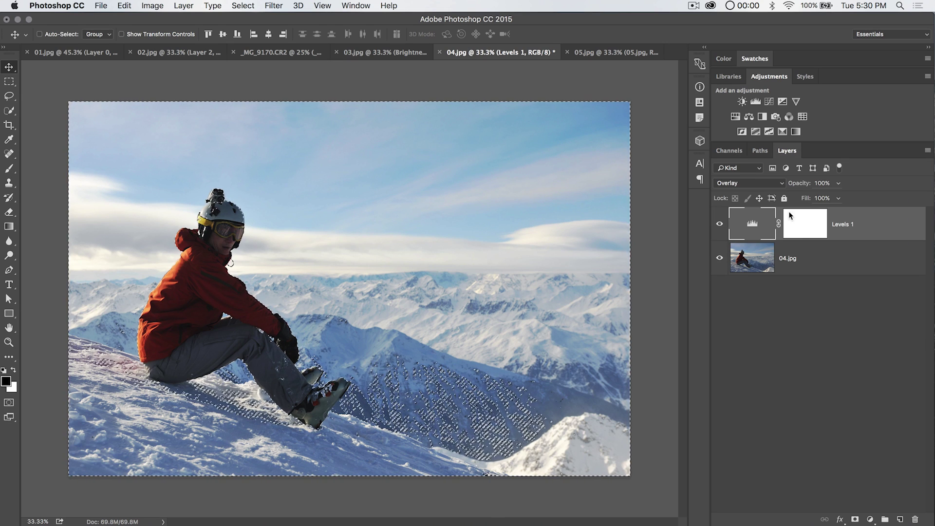
# Step: Add a selection-masked Levels layer, brighten RGB midtones, then raise Blue midtones and Blue output black to 100
pyautogui.click(756, 102)
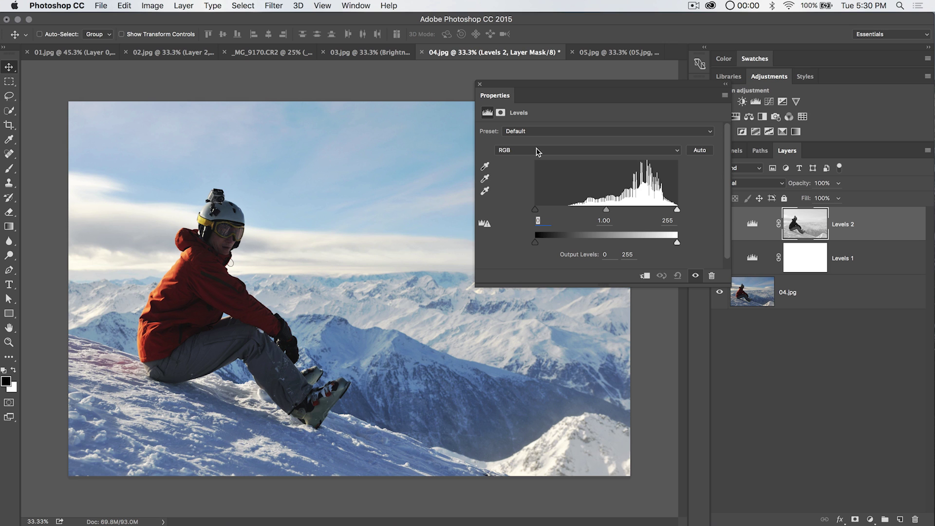
pyautogui.moveTo(621, 213); pyautogui.dragTo(566, 221)
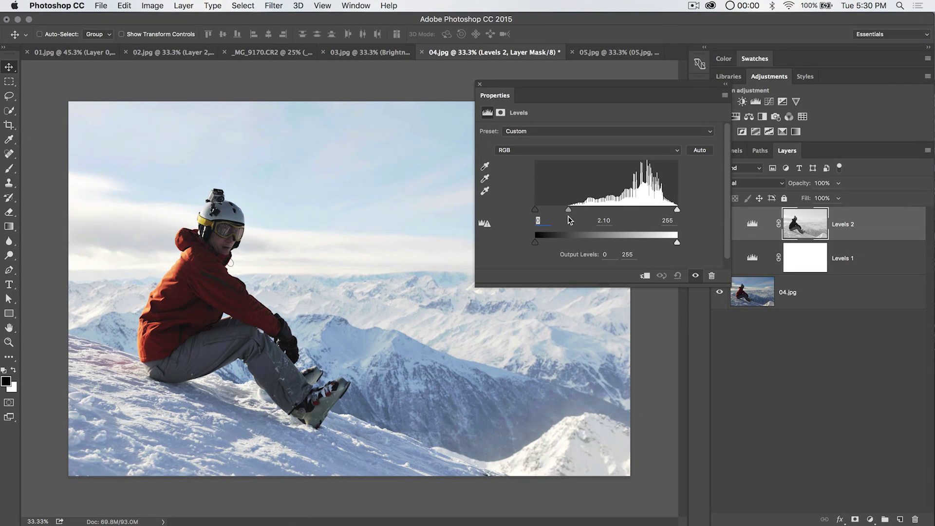
pyautogui.click(568, 151)
pyautogui.click(552, 180)
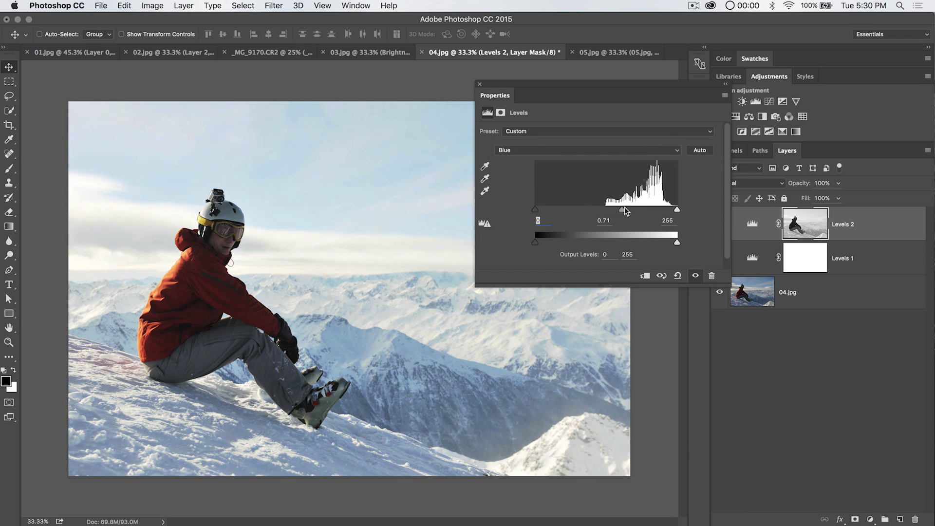
pyautogui.moveTo(637, 210); pyautogui.dragTo(588, 214)
pyautogui.moveTo(534, 246); pyautogui.dragTo(587, 245)
# Step: Back on RGB, set the input black point to 47 and white point to 245
pyautogui.click(518, 150)
pyautogui.click(506, 120)
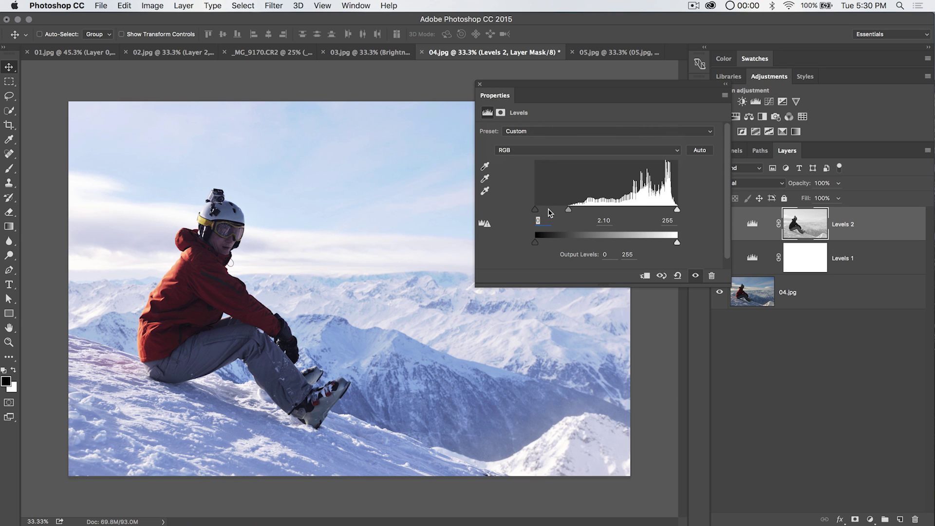
pyautogui.moveTo(535, 209); pyautogui.dragTo(552, 214)
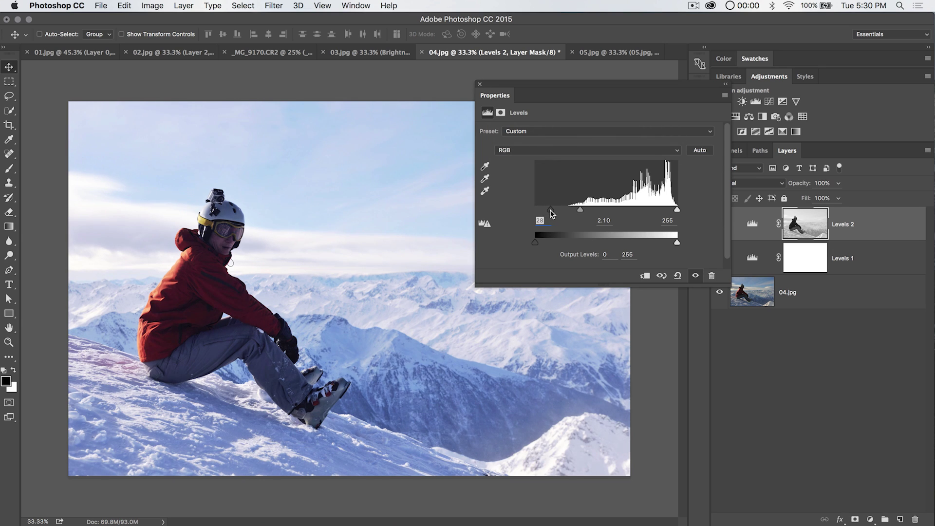
pyautogui.moveTo(677, 210); pyautogui.dragTo(672, 212)
pyautogui.moveTo(552, 210); pyautogui.dragTo(557, 213)
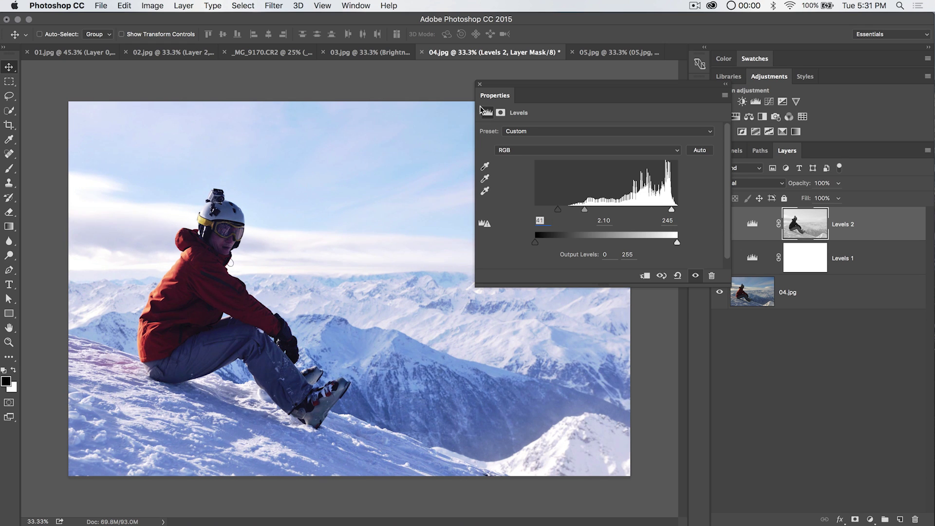
pyautogui.click(482, 86)
# Step: Compare the image with Levels 2 hidden and shown, and with its mask disabled and re-enabled
pyautogui.click(718, 224)
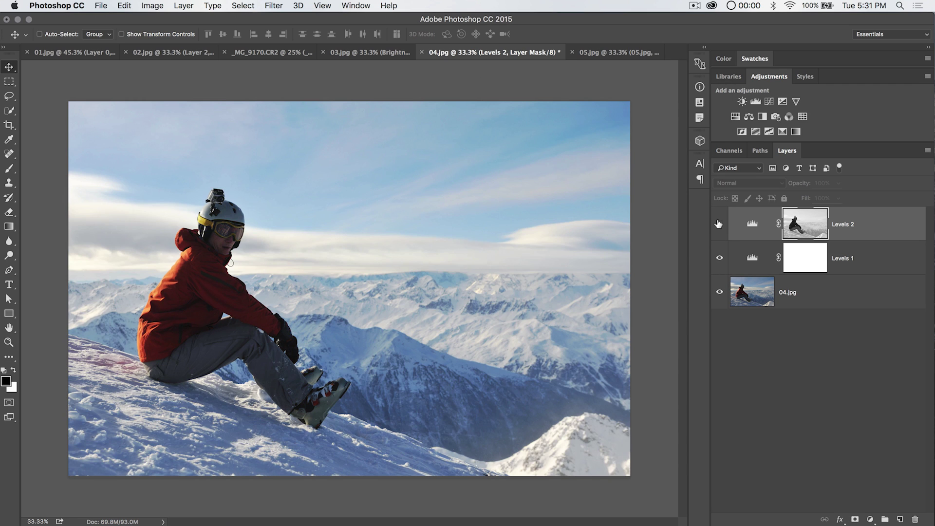
pyautogui.click(719, 223)
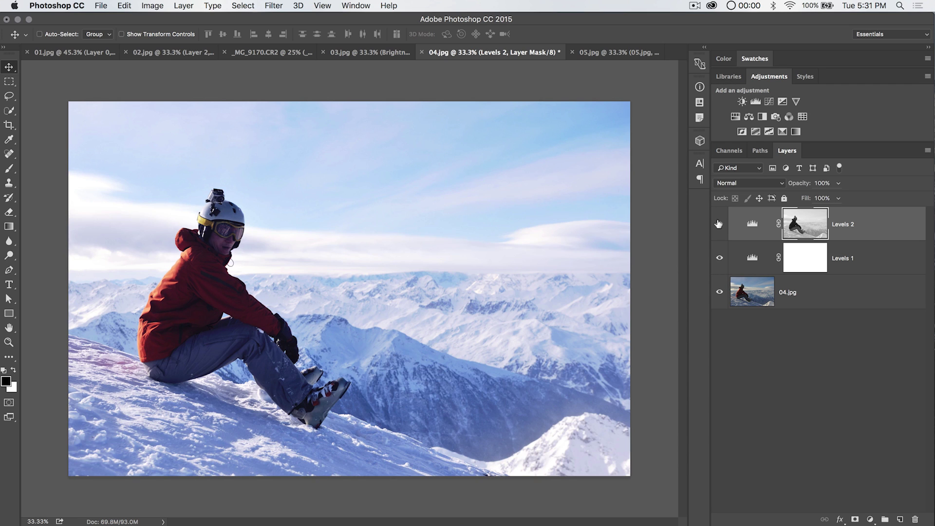
pyautogui.keyDown('shift'); pyautogui.click(805, 222); pyautogui.keyUp('shift')
pyautogui.keyDown('shift'); pyautogui.click(805, 221); pyautogui.keyUp('shift')
pyautogui.keyDown('shift'); pyautogui.click(805, 222); pyautogui.keyUp('shift')
pyautogui.keyDown('shift'); pyautogui.click(804, 222); pyautogui.keyUp('shift')
# Step: Reselect the Levels 2 layer and review its blend mode options
pyautogui.click(881, 256)
pyautogui.click(862, 224)
pyautogui.click(750, 188)
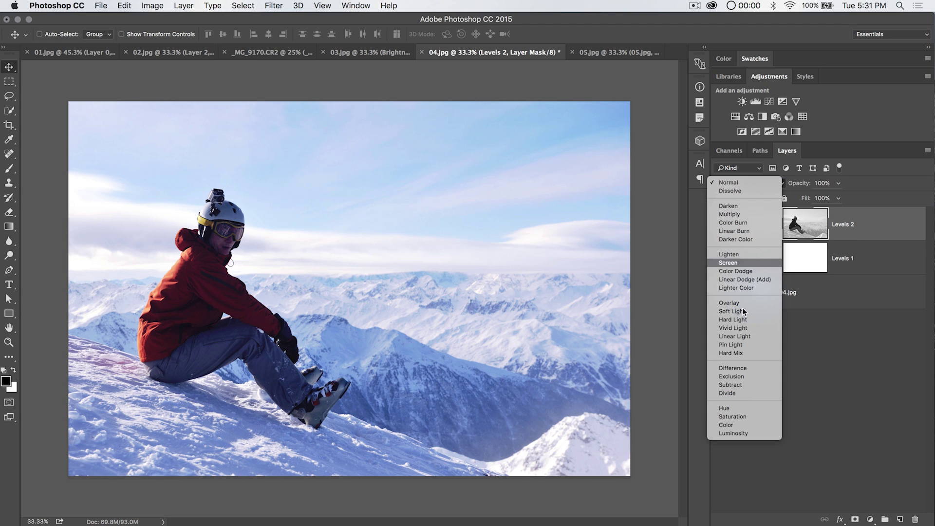
# Step: Keep Levels 2 in Normal blending at 61% opacity, then deselect all layers
pyautogui.click(842, 317)
pyautogui.moveTo(800, 184); pyautogui.dragTo(779, 184)
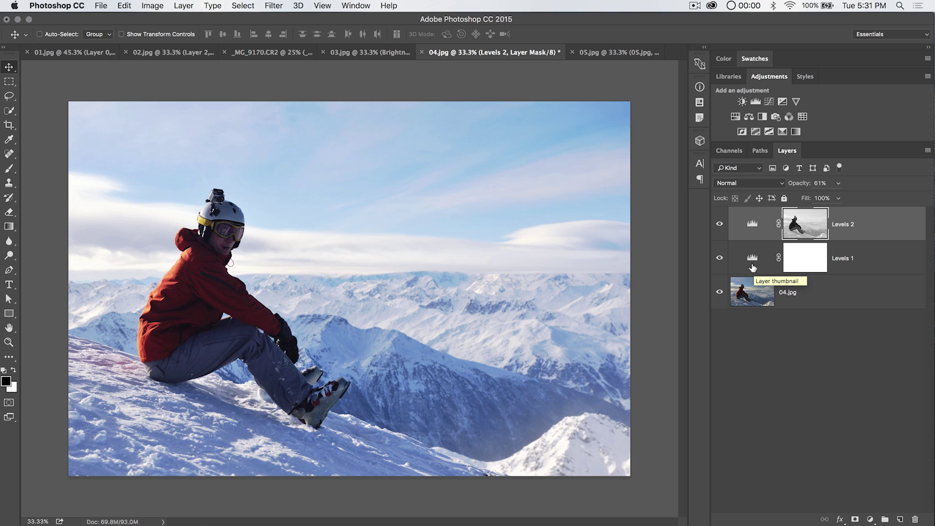
pyautogui.click(754, 429)
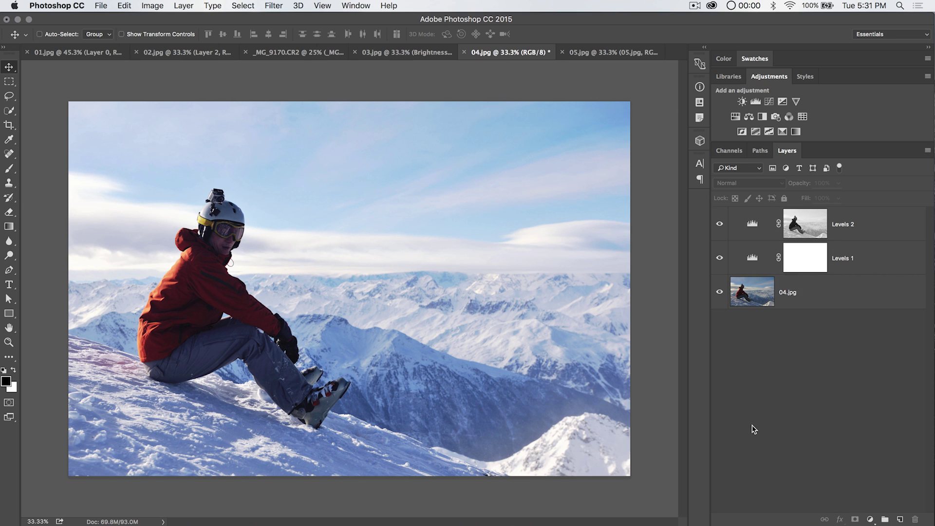